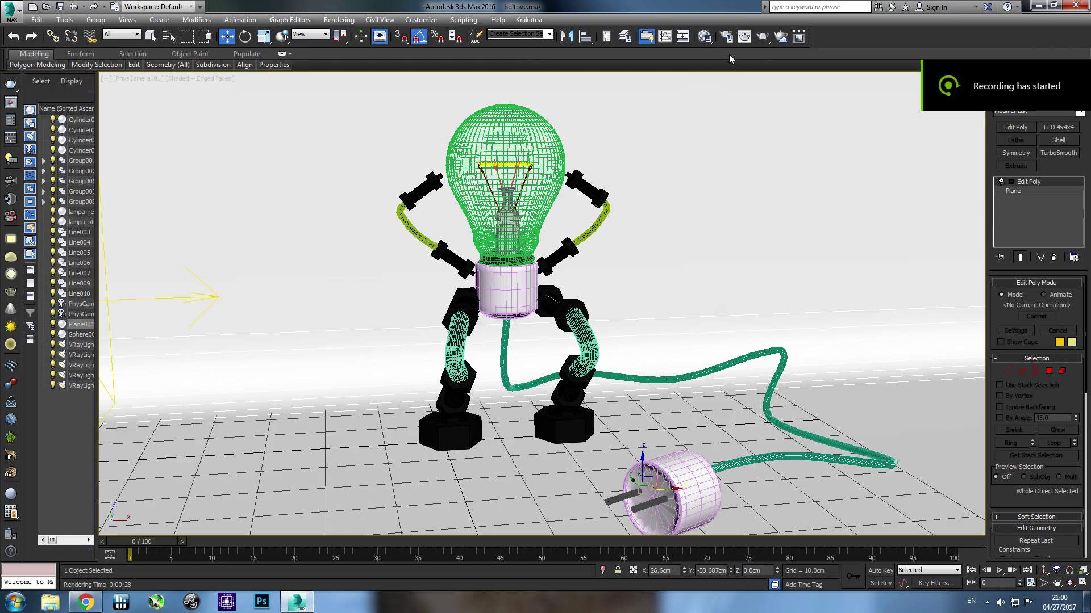
Step: Load the 'mar' render preset, review the GI and light cache settings, and start a test render
{"action": "key", "text": "F10"}
{"action": "left_click", "coordinate": [261, 70]}
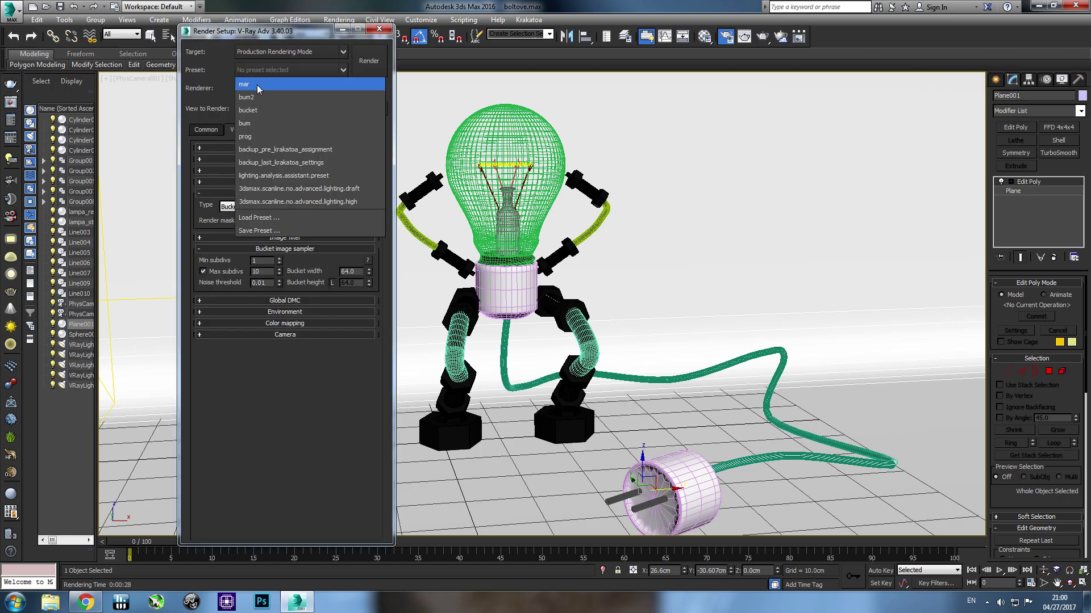
{"action": "left_click", "coordinate": [693, 363]}
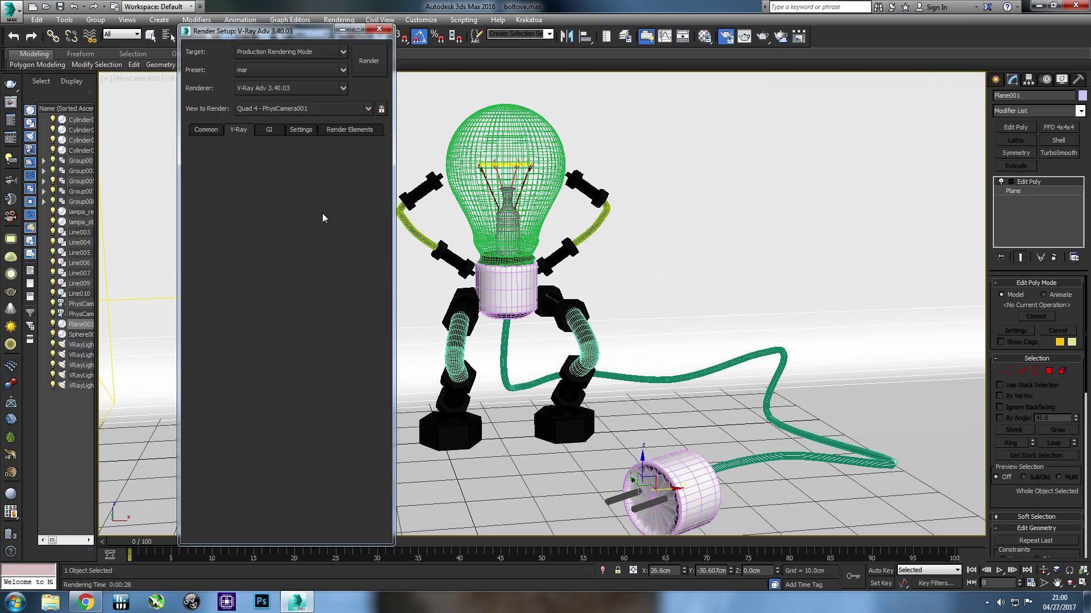
{"action": "left_click", "coordinate": [270, 133]}
{"action": "left_click", "coordinate": [279, 217]}
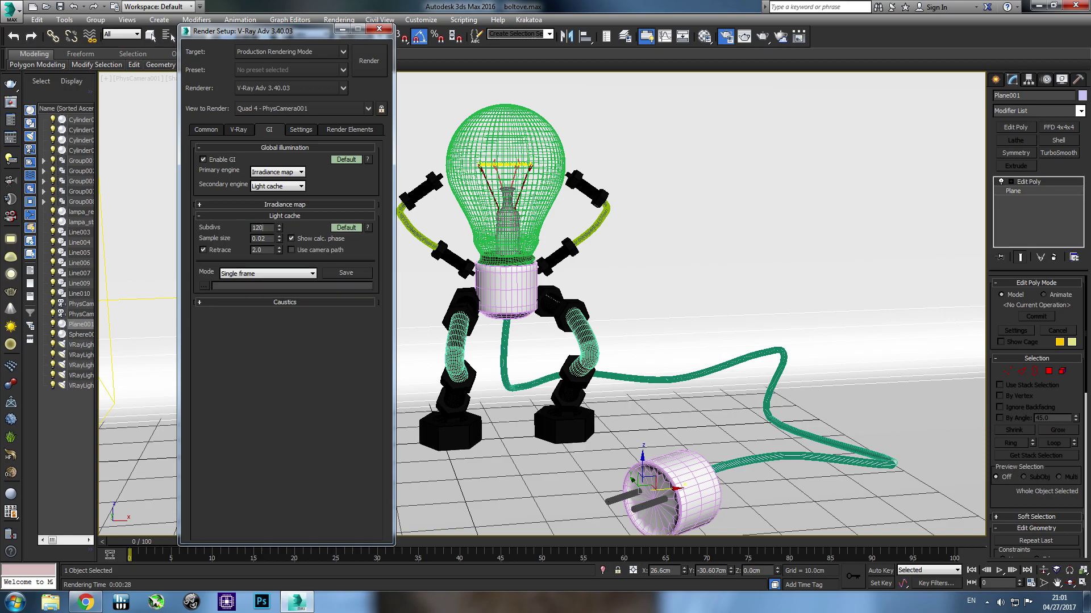
{"action": "left_click", "coordinate": [314, 149]}
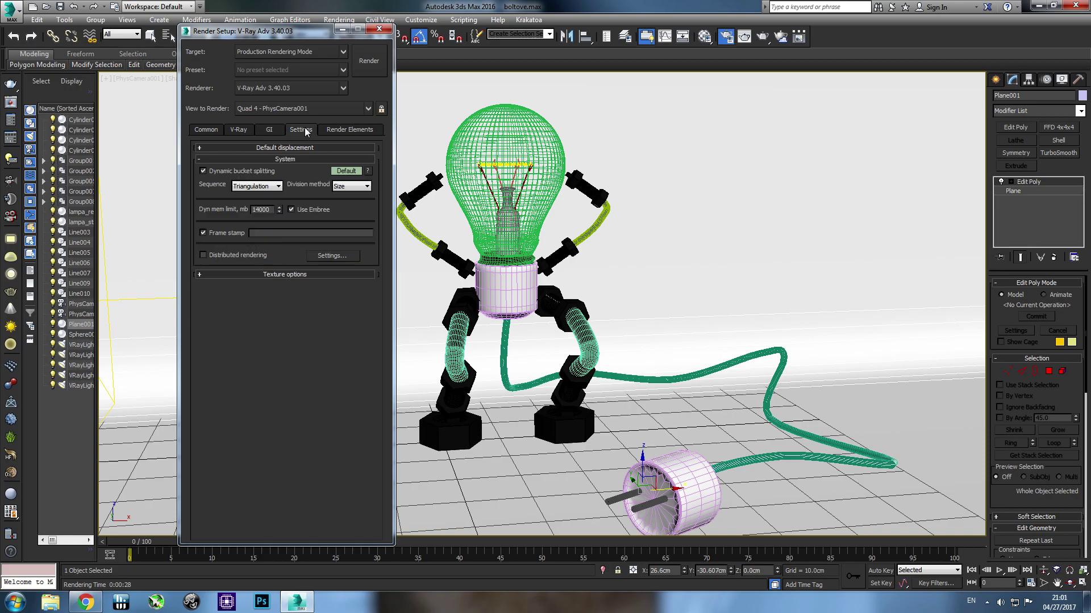
{"action": "left_click", "coordinate": [369, 61]}
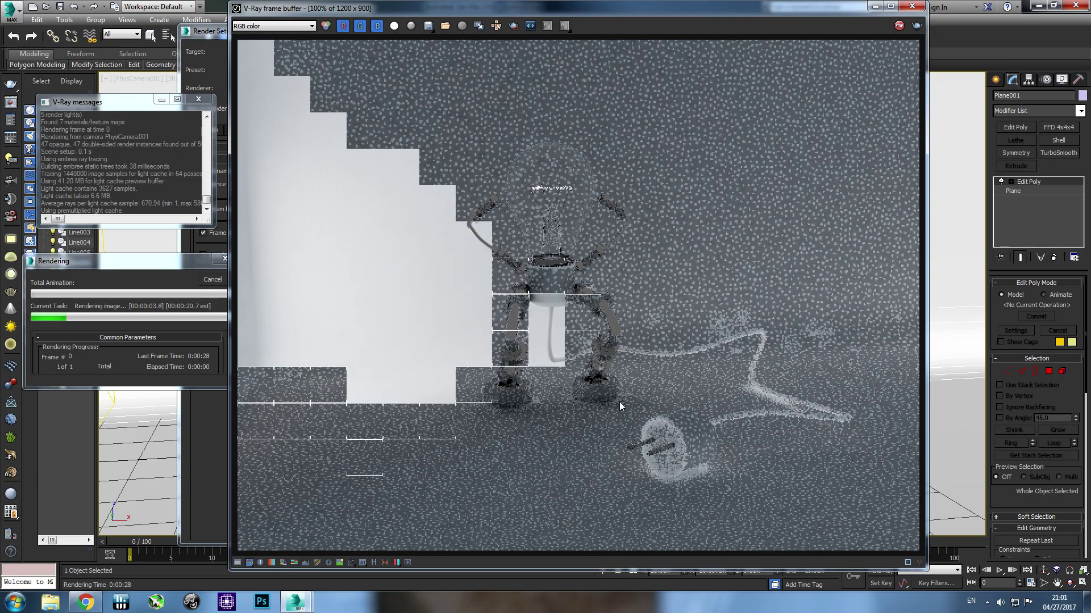
Step: Stop the test render, close the frame buffer, and bring up the Material Editor
{"action": "left_click", "coordinate": [899, 26]}
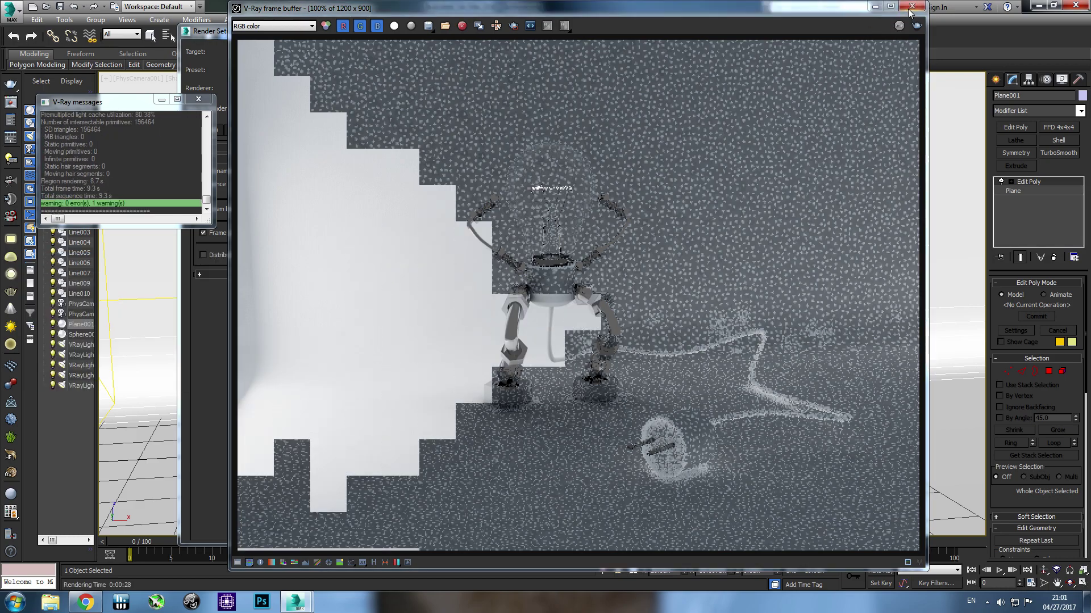
{"action": "left_click", "coordinate": [912, 5]}
{"action": "left_click", "coordinate": [699, 39]}
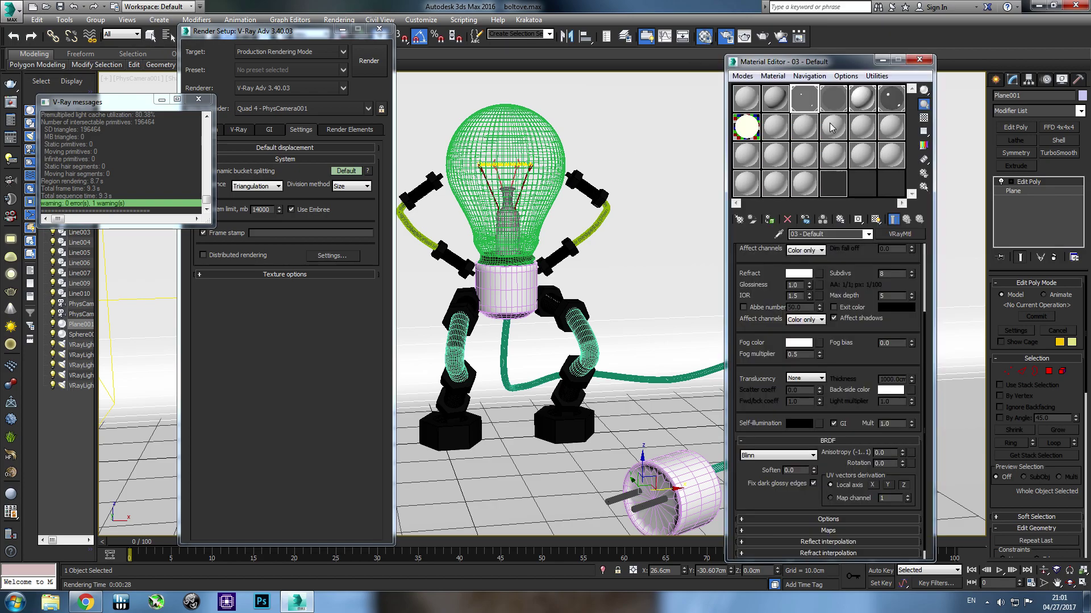
{"action": "left_click_drag", "start_coordinate": [854, 104], "coordinate": [841, 111]}
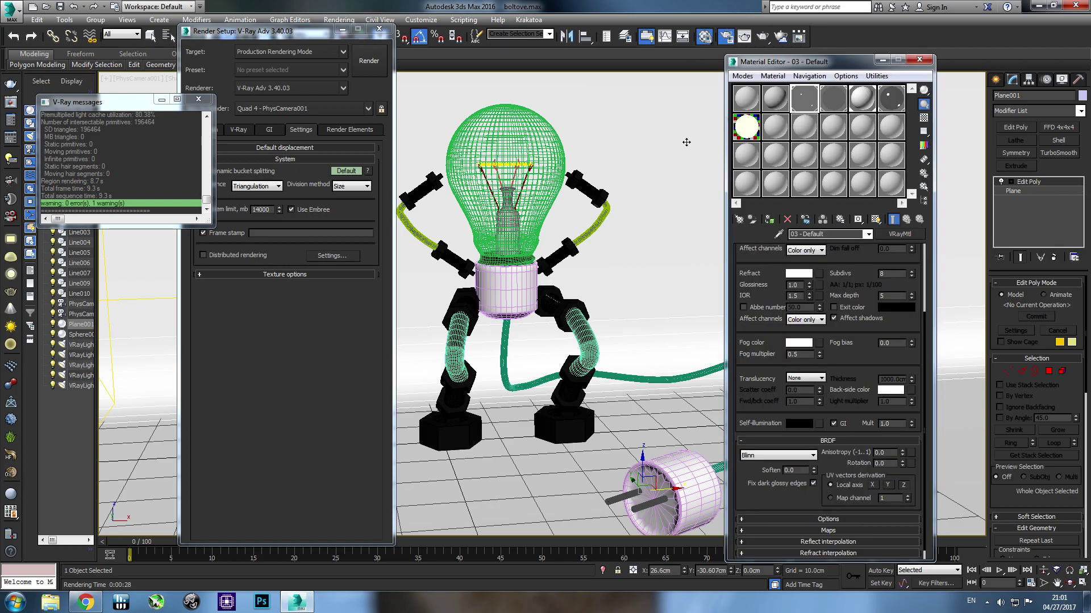
{"action": "scroll", "coordinate": [789, 265], "scroll_direction": "up", "scroll_amount": 4}
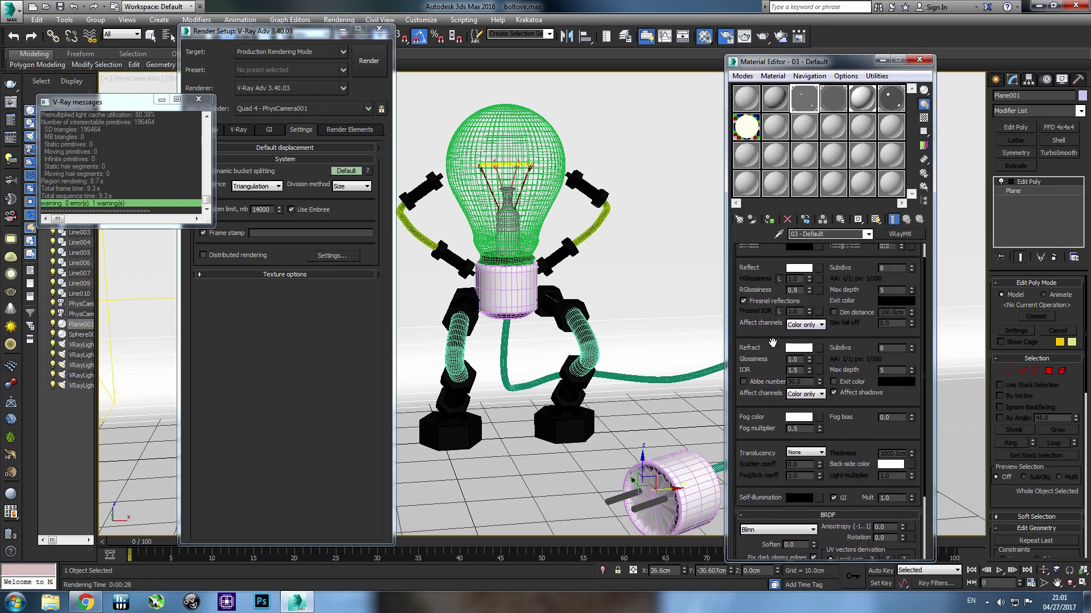
Step: Set material 05 - Default's diffuse colour to light grey and render again
{"action": "left_click", "coordinate": [862, 99]}
{"action": "left_click", "coordinate": [800, 263]}
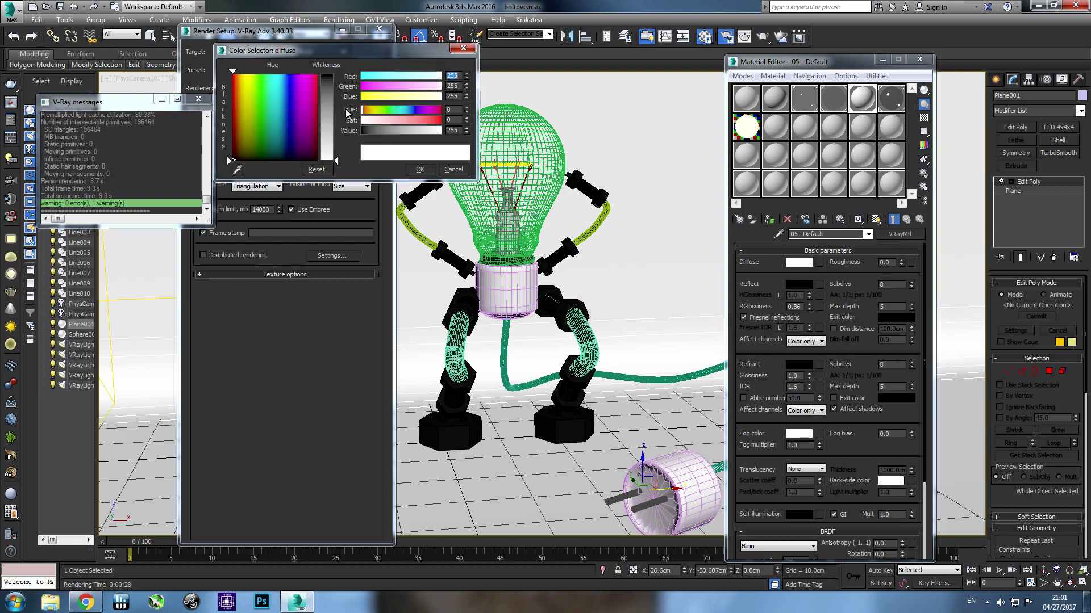
{"action": "left_click_drag", "start_coordinate": [333, 159], "coordinate": [334, 149]}
{"action": "left_click", "coordinate": [420, 169]}
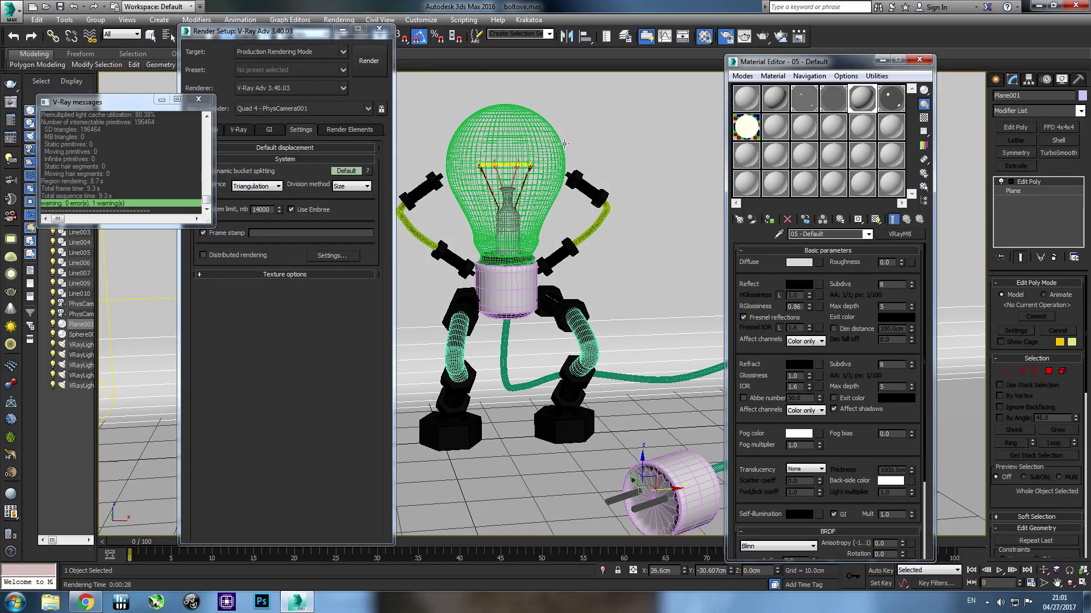
{"action": "left_click", "coordinate": [764, 38]}
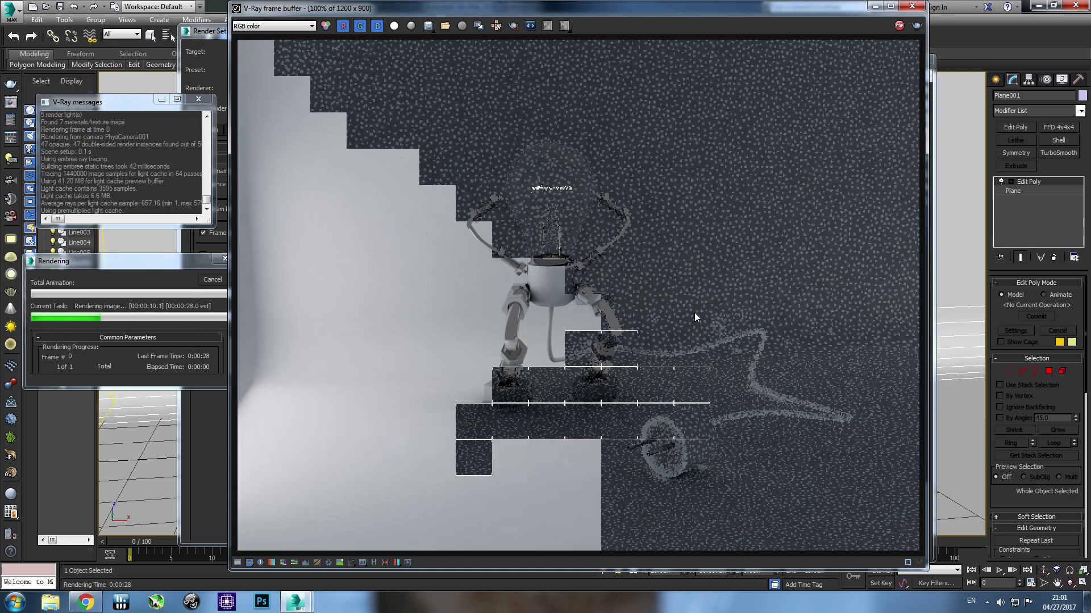
Step: Stop the second render partway, then close the frame buffer and Render Setup
{"action": "left_click", "coordinate": [899, 26]}
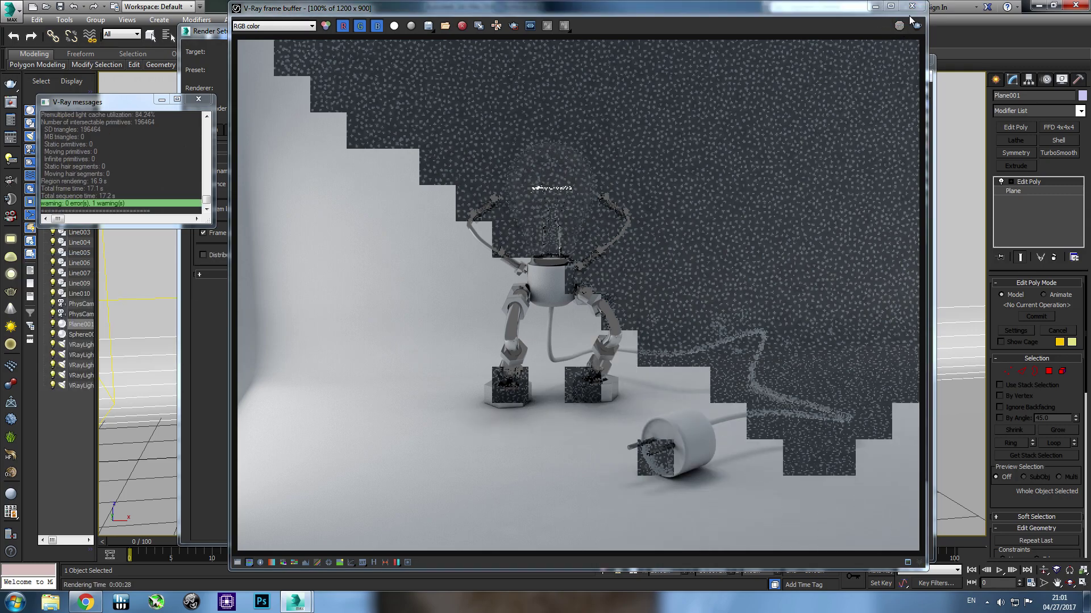
{"action": "left_click", "coordinate": [913, 7]}
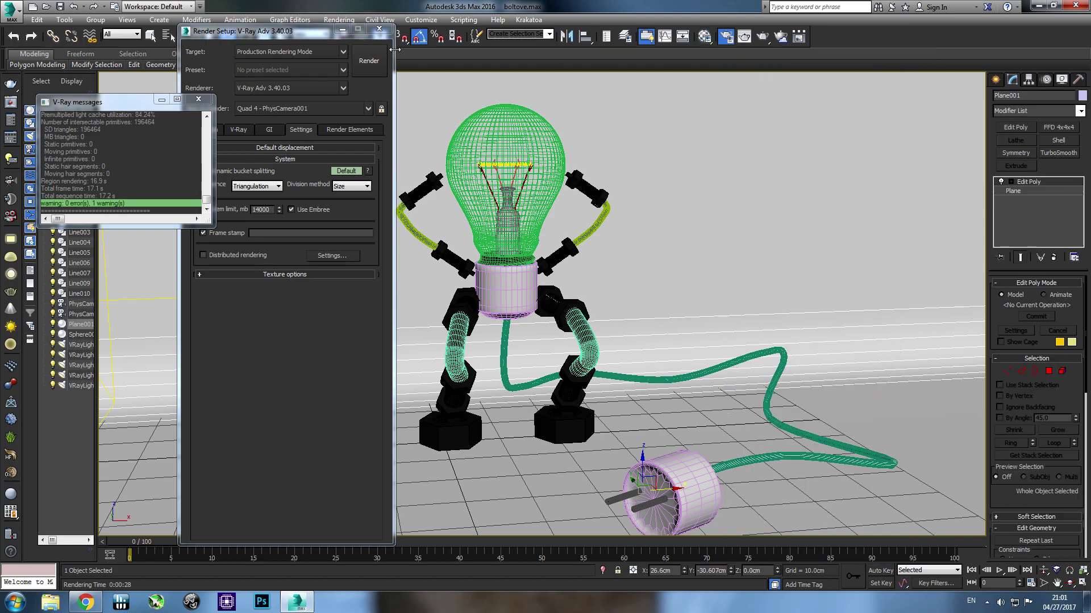
{"action": "left_click", "coordinate": [379, 30]}
Step: In the Front view, nudge VRayLight002 slightly left and give it a faint cyan tint
{"action": "left_click", "coordinate": [198, 99]}
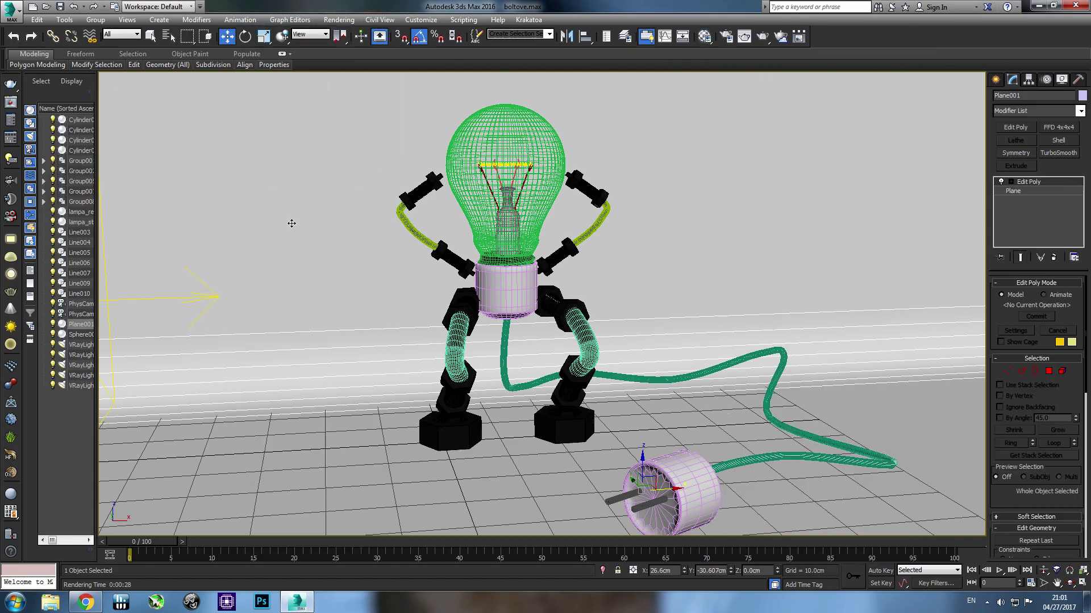
{"action": "key", "text": "f"}
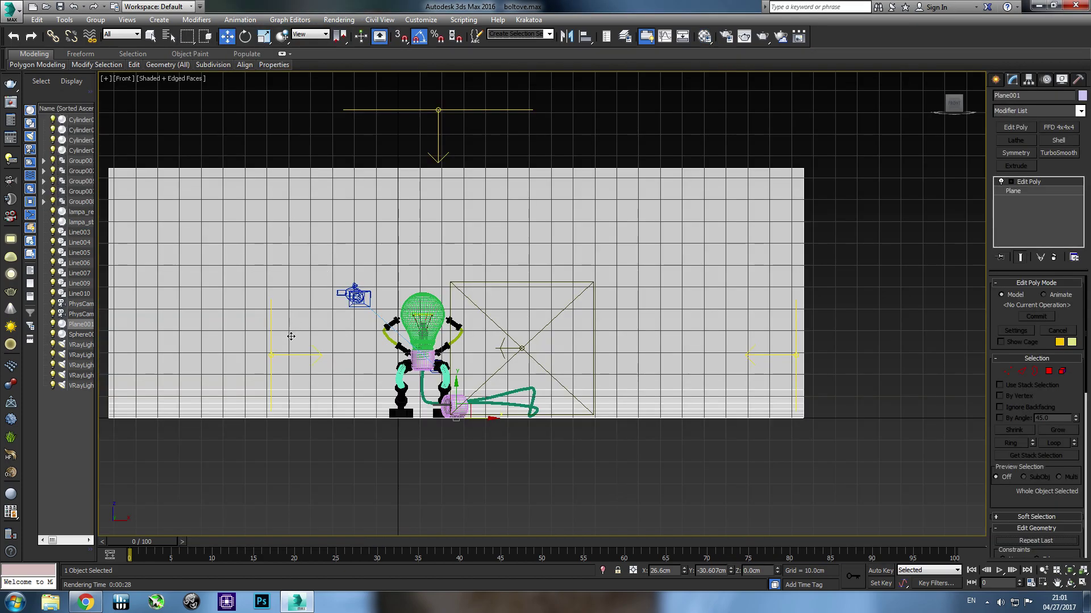
{"action": "left_click", "coordinate": [271, 355]}
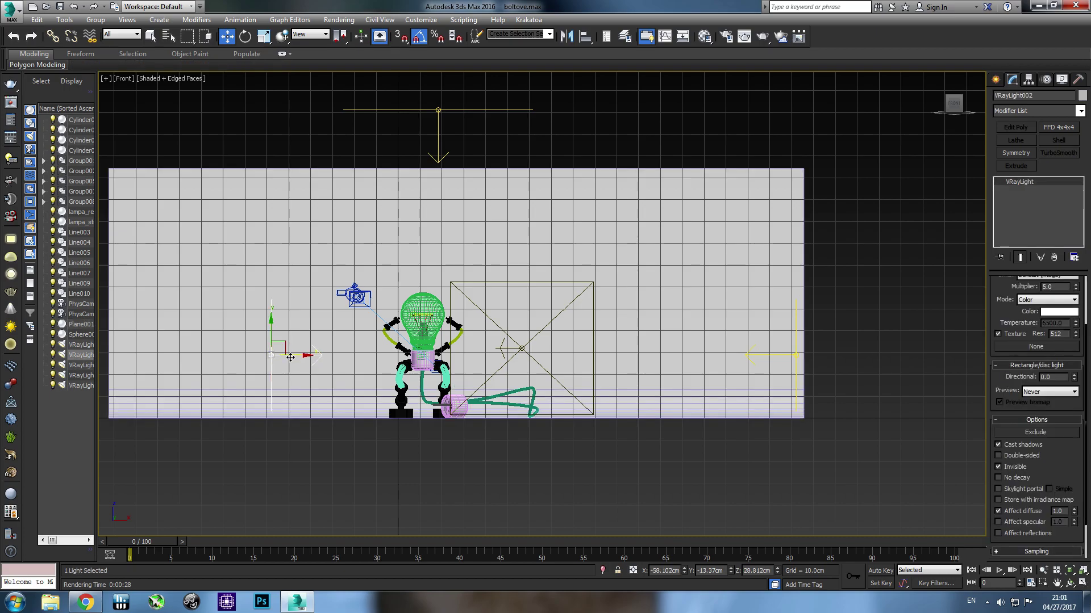
{"action": "left_click_drag", "start_coordinate": [291, 357], "coordinate": [275, 356]}
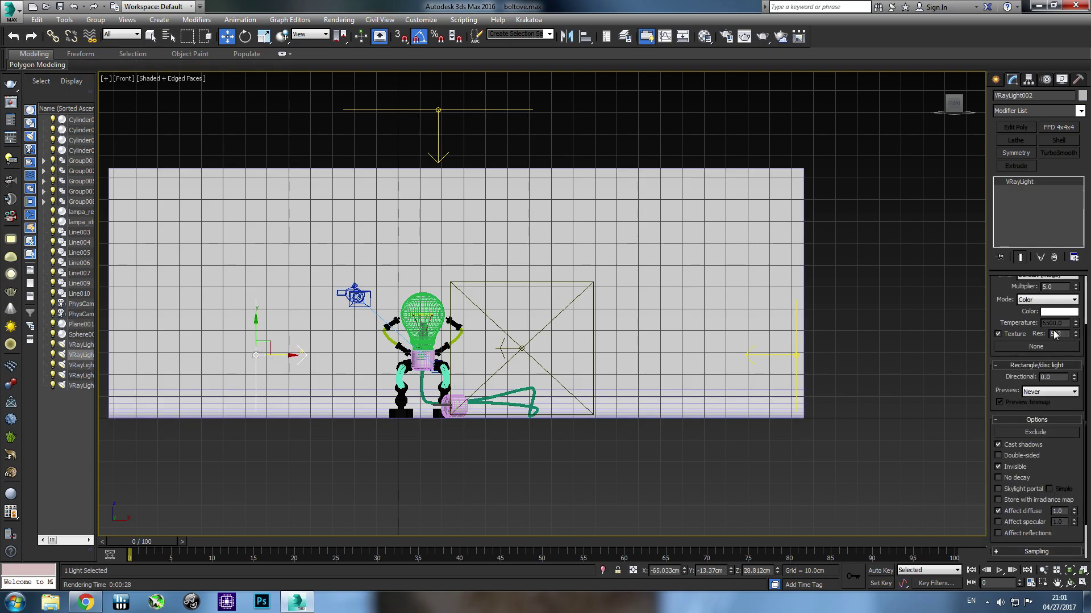
{"action": "left_click", "coordinate": [1058, 312]}
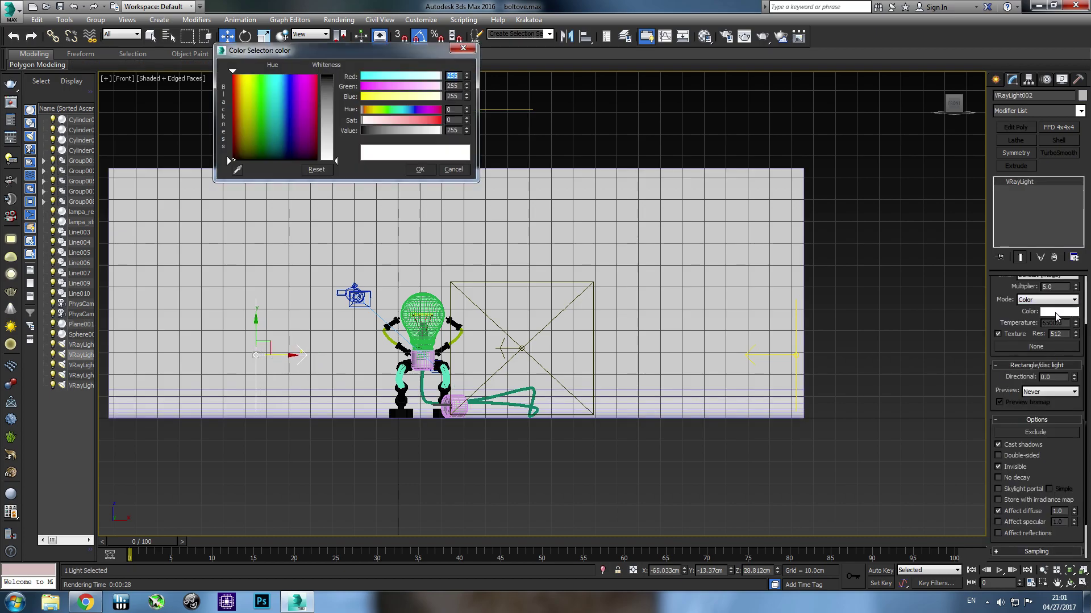
{"action": "double_click", "coordinate": [466, 78]}
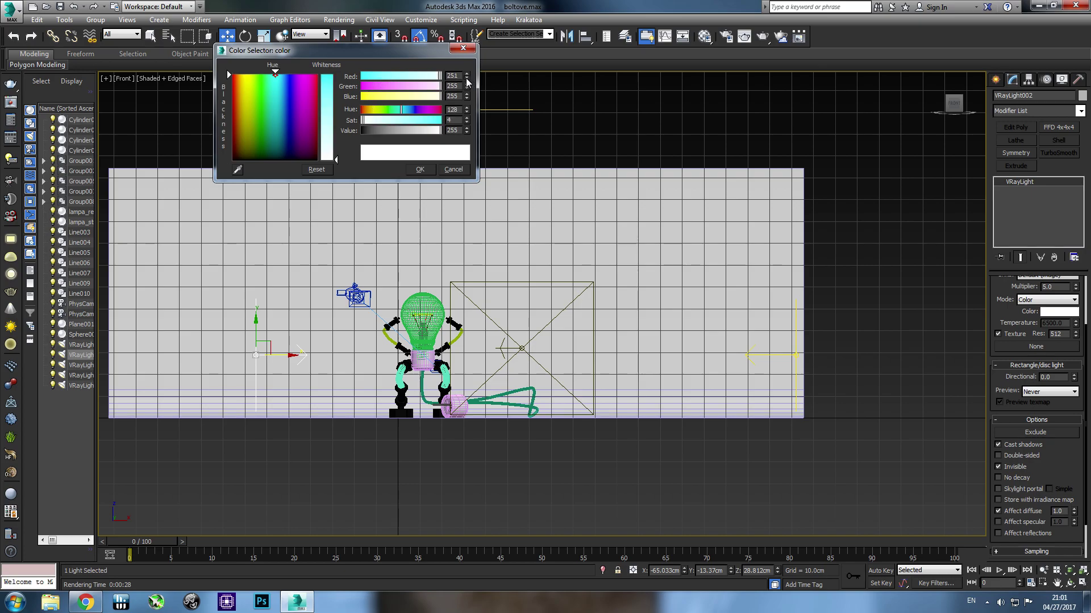
{"action": "left_click", "coordinate": [431, 167]}
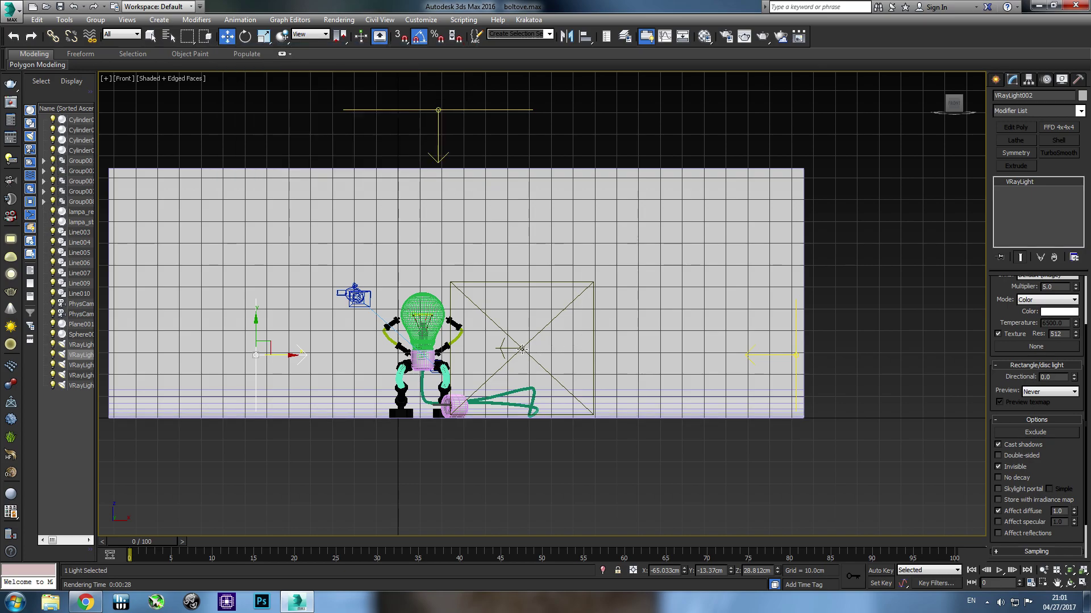
Step: Give the top light VRayLight001 a slight warm colour tint
{"action": "left_click", "coordinate": [437, 110]}
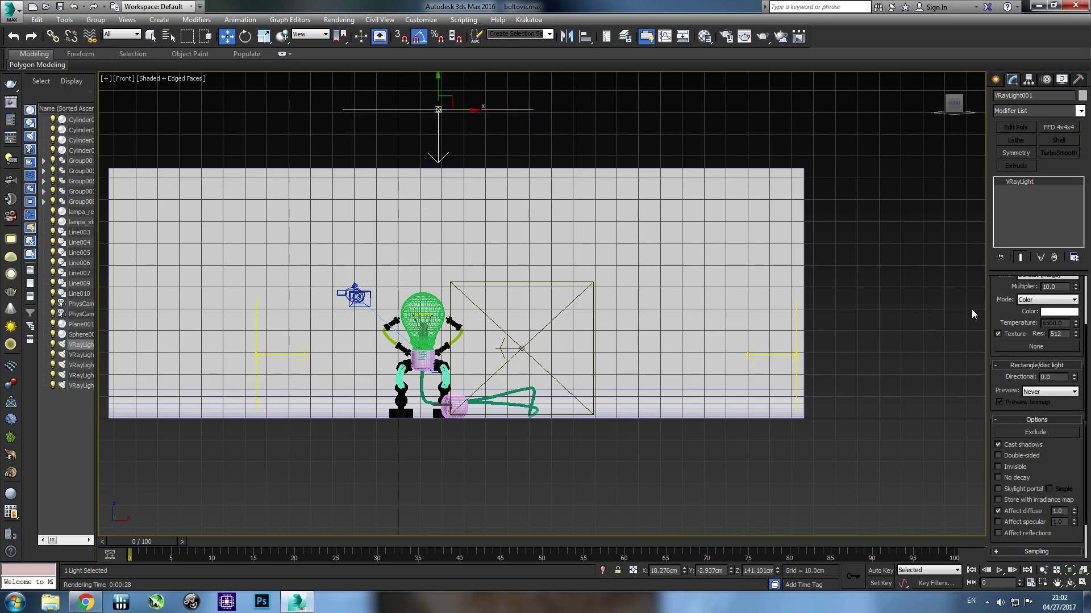
{"action": "left_click", "coordinate": [1057, 311]}
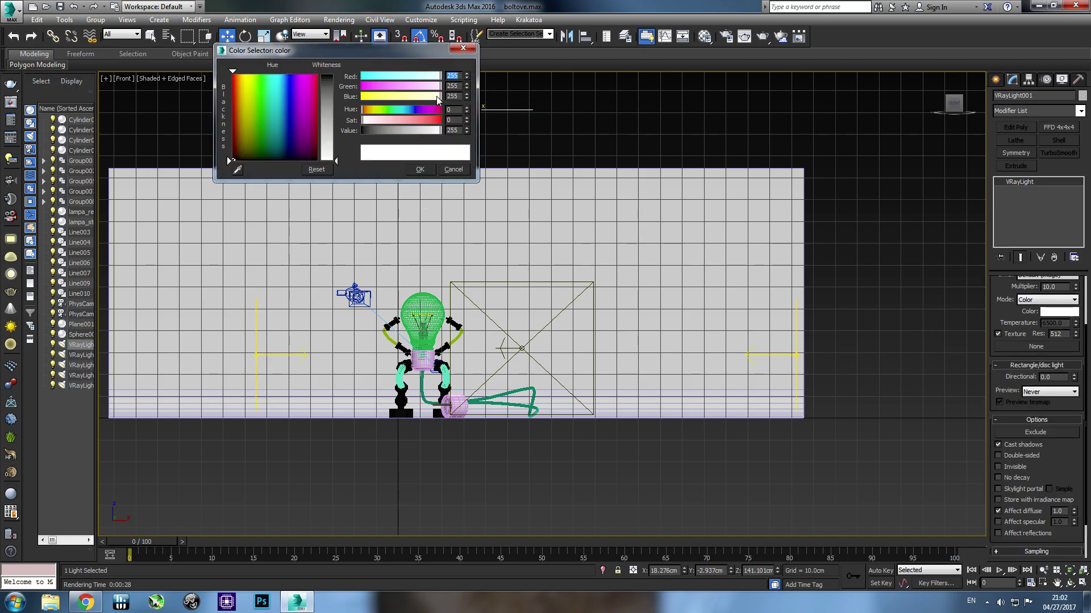
{"action": "left_click", "coordinate": [466, 98]}
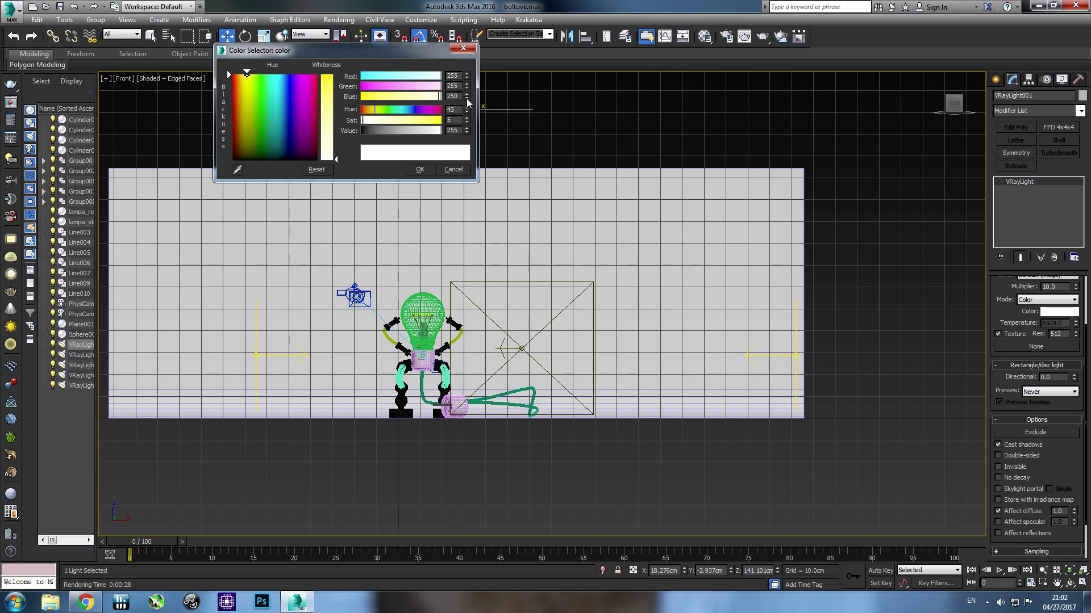
{"action": "left_click", "coordinate": [420, 170]}
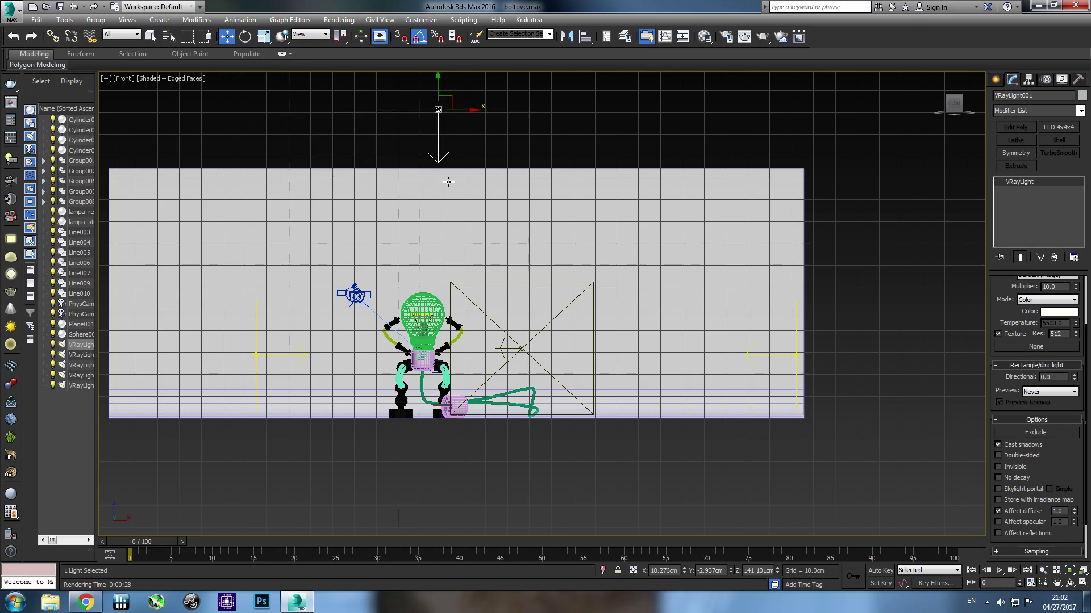
Step: Move VRayLight003 closer to the robot and give it a faint pink tint
{"action": "left_click", "coordinate": [796, 354]}
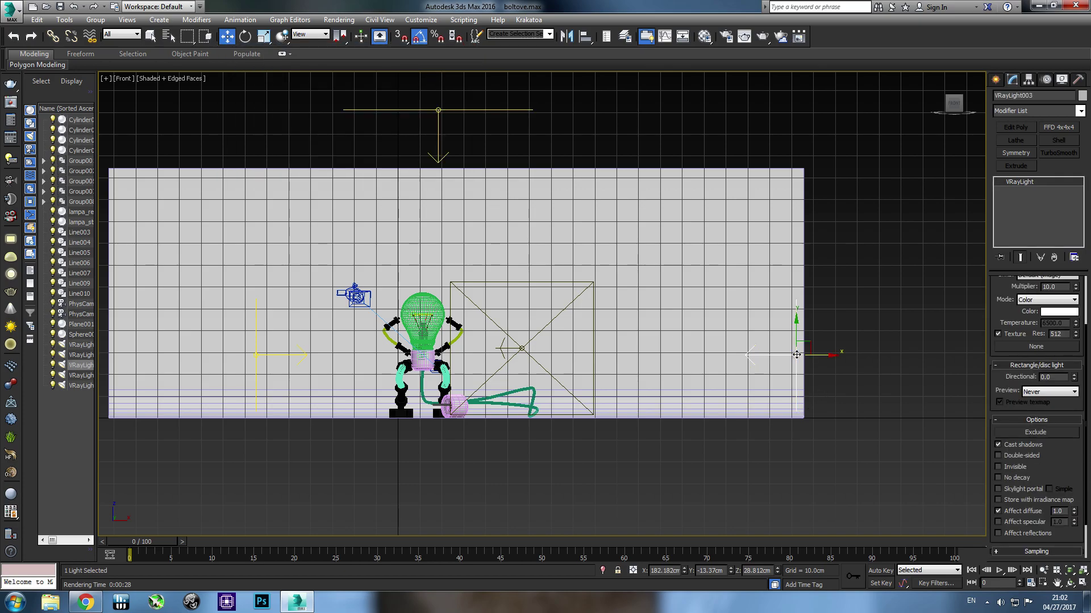
{"action": "left_click_drag", "start_coordinate": [796, 355], "coordinate": [714, 346]}
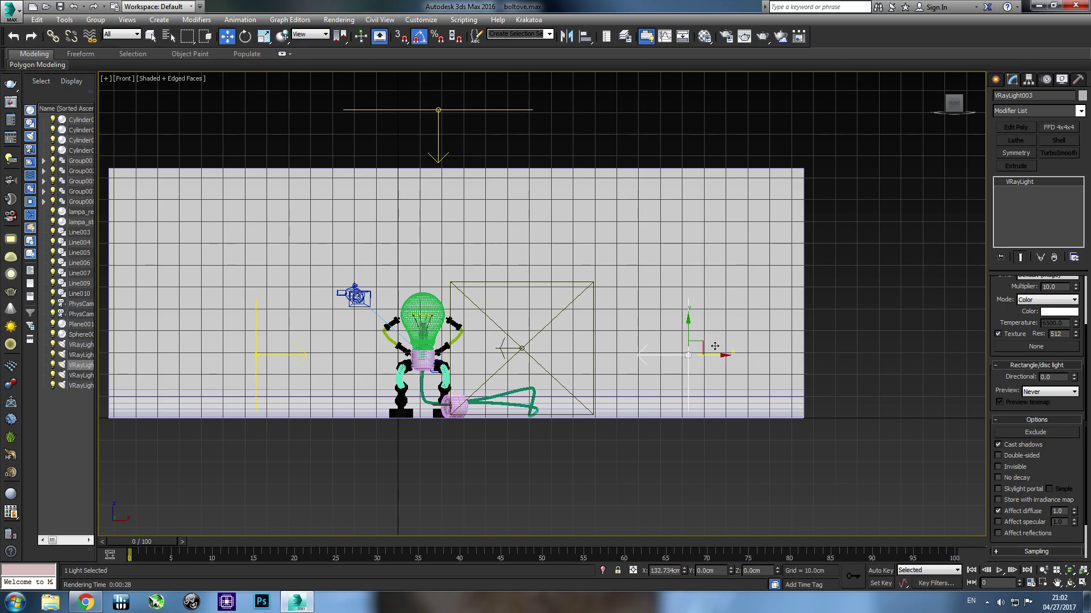
{"action": "left_click", "coordinate": [1051, 314]}
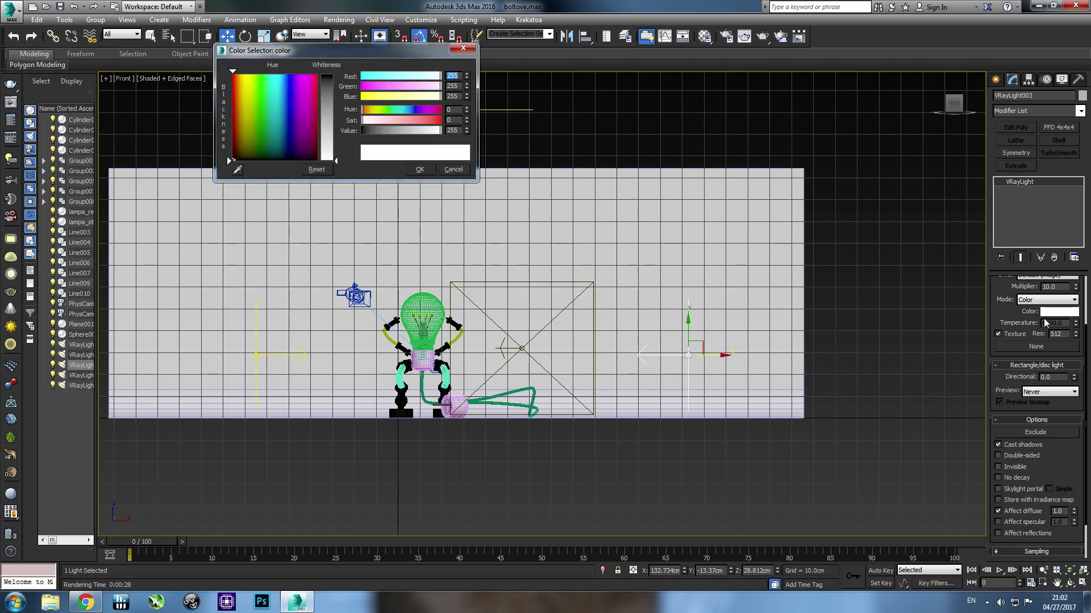
{"action": "left_click", "coordinate": [466, 119]}
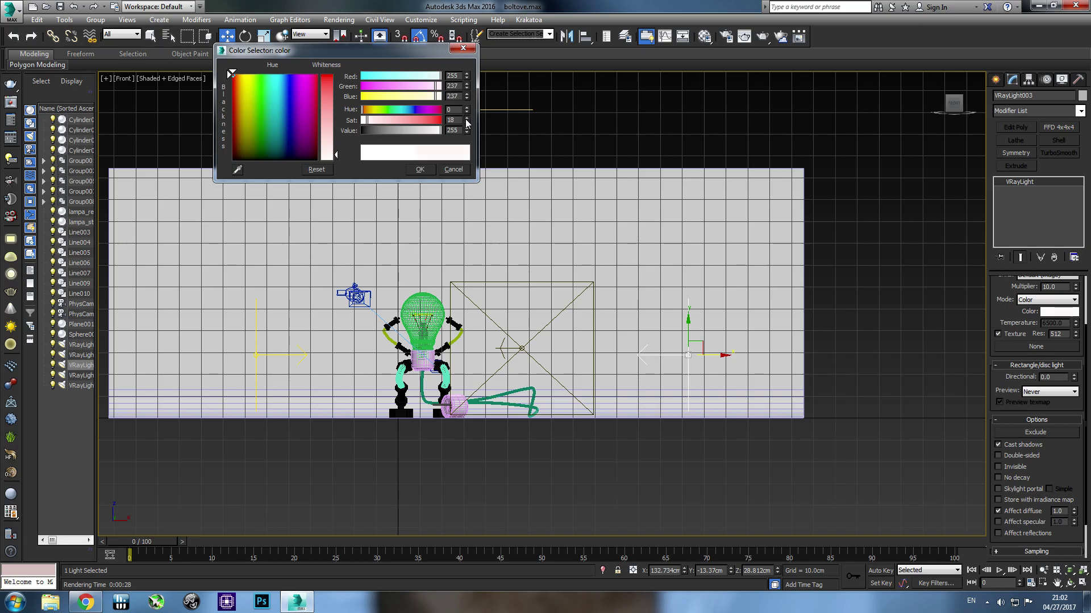
{"action": "left_click", "coordinate": [430, 171]}
{"action": "left_click", "coordinate": [616, 129]}
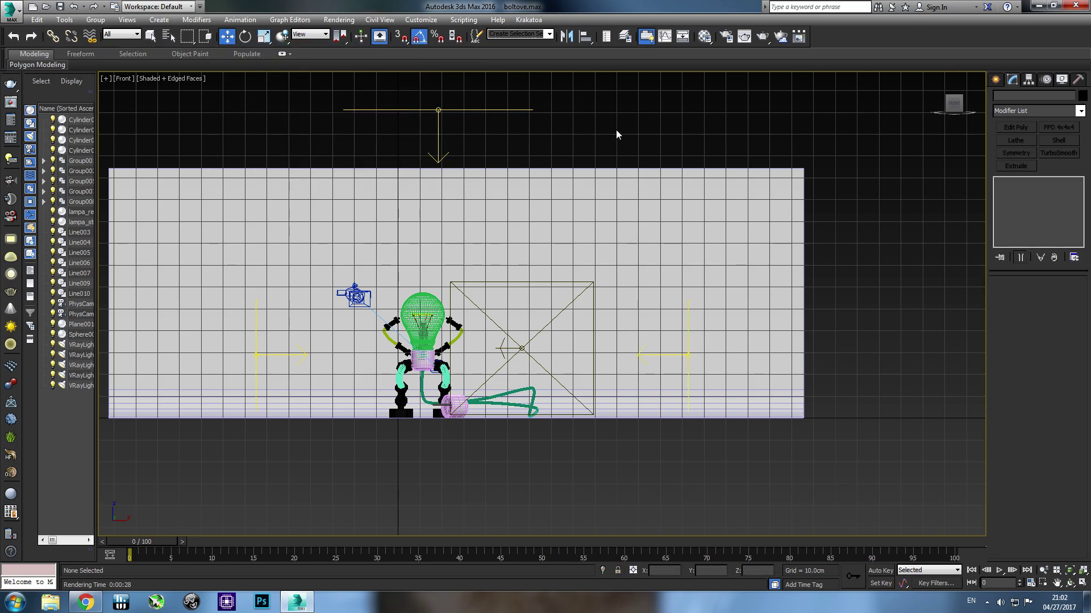
Step: Switch to the camera view, run a full V-Ray render, and close the finished frame buffer
{"action": "key", "text": "c"}
{"action": "left_click", "coordinate": [762, 38]}
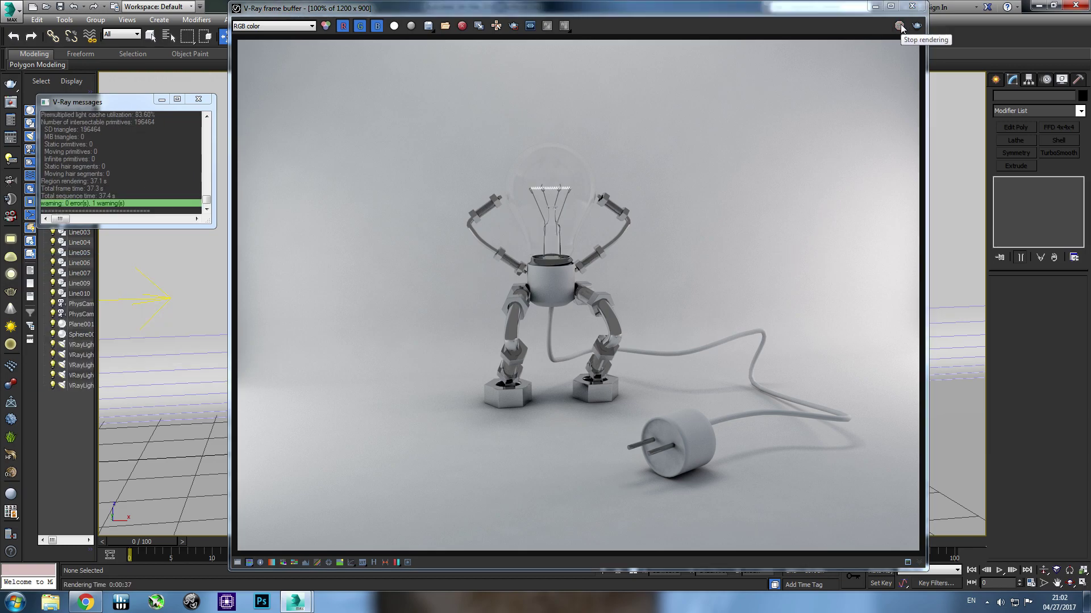
{"action": "left_click", "coordinate": [911, 6]}
Step: Eyedrop the bulb glass material 03 - Default into an empty Material Editor slot
{"action": "left_click", "coordinate": [504, 128]}
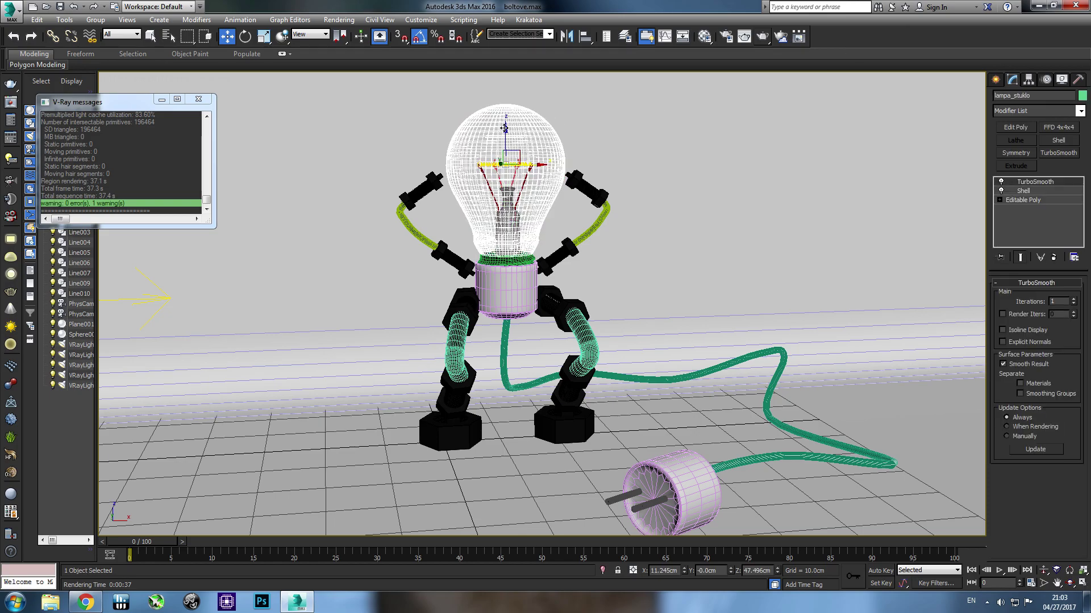
{"action": "left_click", "coordinate": [707, 38]}
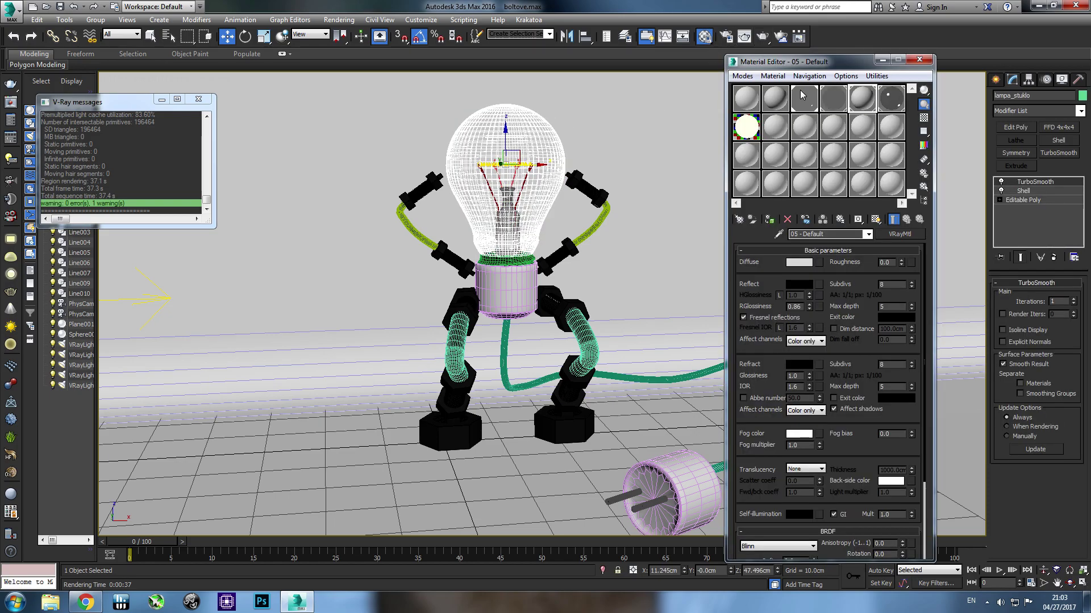
{"action": "left_click", "coordinate": [774, 131]}
{"action": "left_click", "coordinate": [779, 234]}
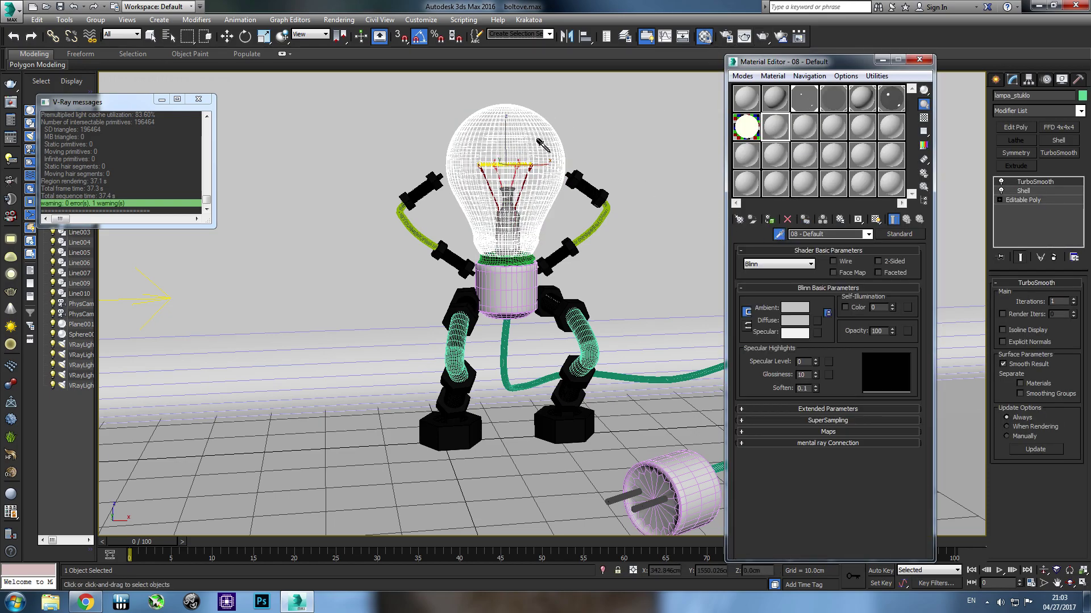
{"action": "left_click", "coordinate": [505, 129]}
{"action": "key", "text": "w"}
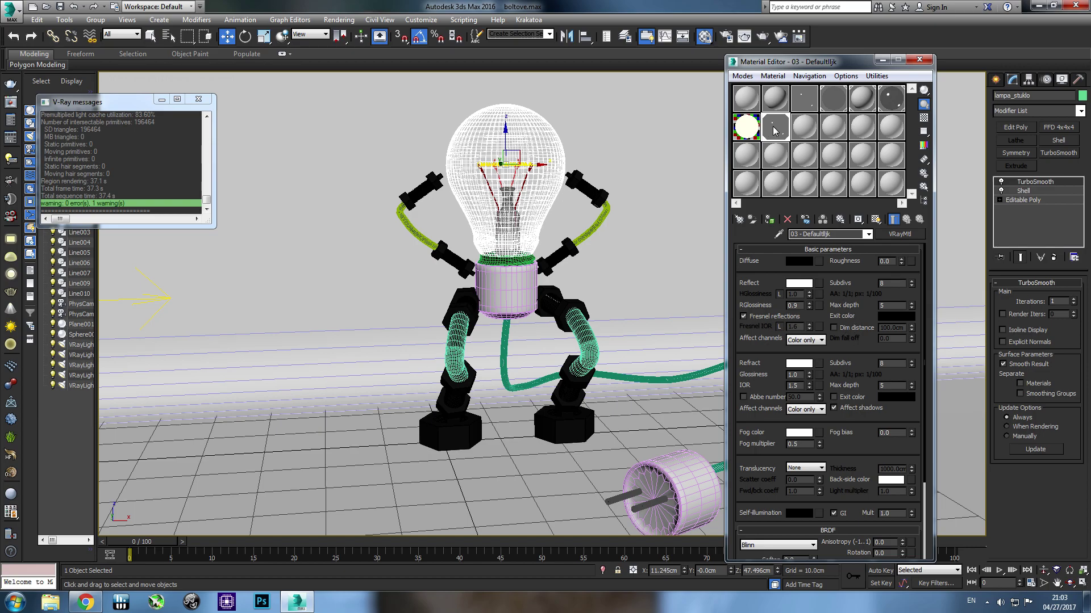
{"action": "left_click_drag", "start_coordinate": [774, 130], "coordinate": [530, 148]}
{"action": "left_click_drag", "start_coordinate": [853, 363], "coordinate": [845, 185]}
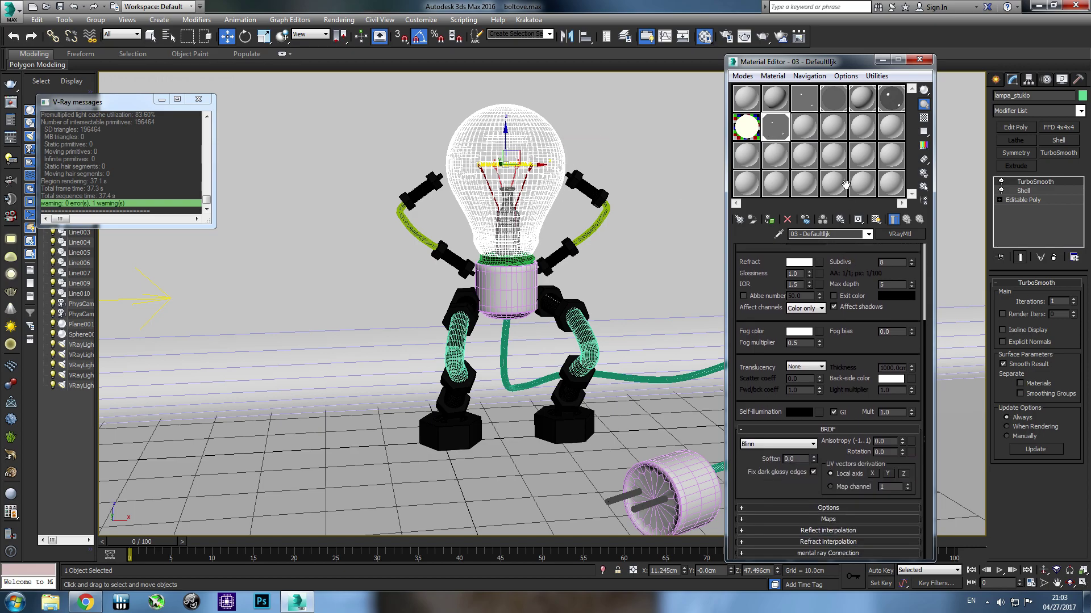
Step: Set the glass fog colour to a faint cyan and start a new render
{"action": "left_click", "coordinate": [795, 334]}
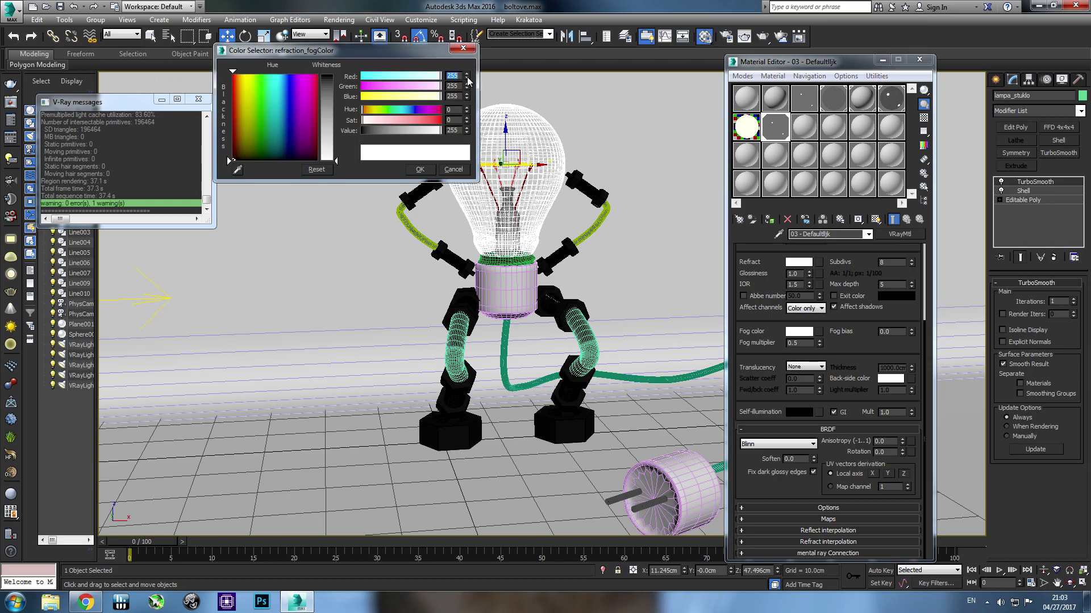
{"action": "left_click", "coordinate": [467, 78]}
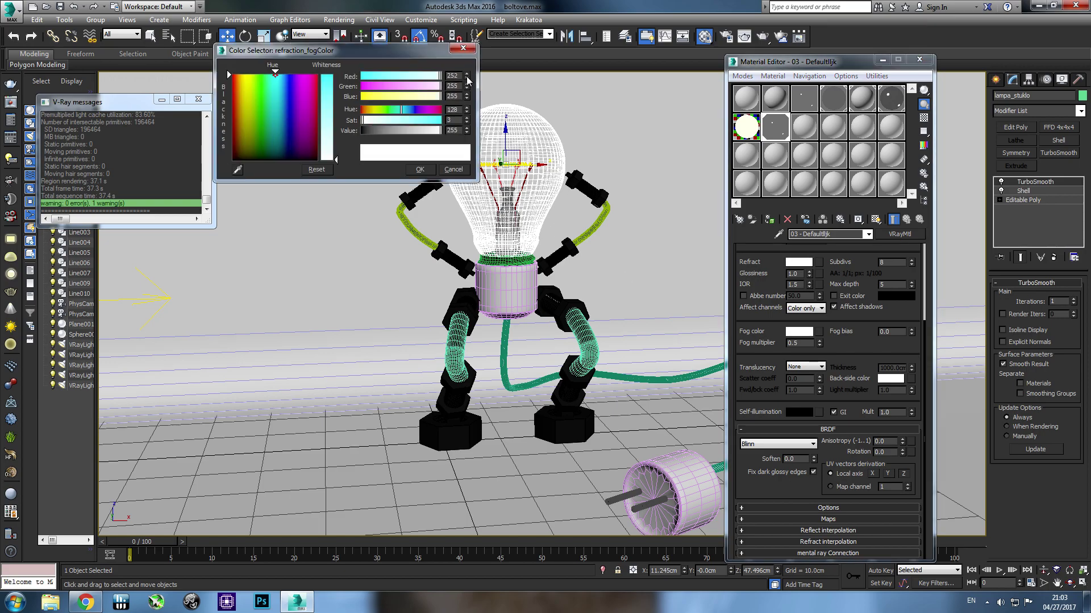
{"action": "left_click", "coordinate": [420, 170]}
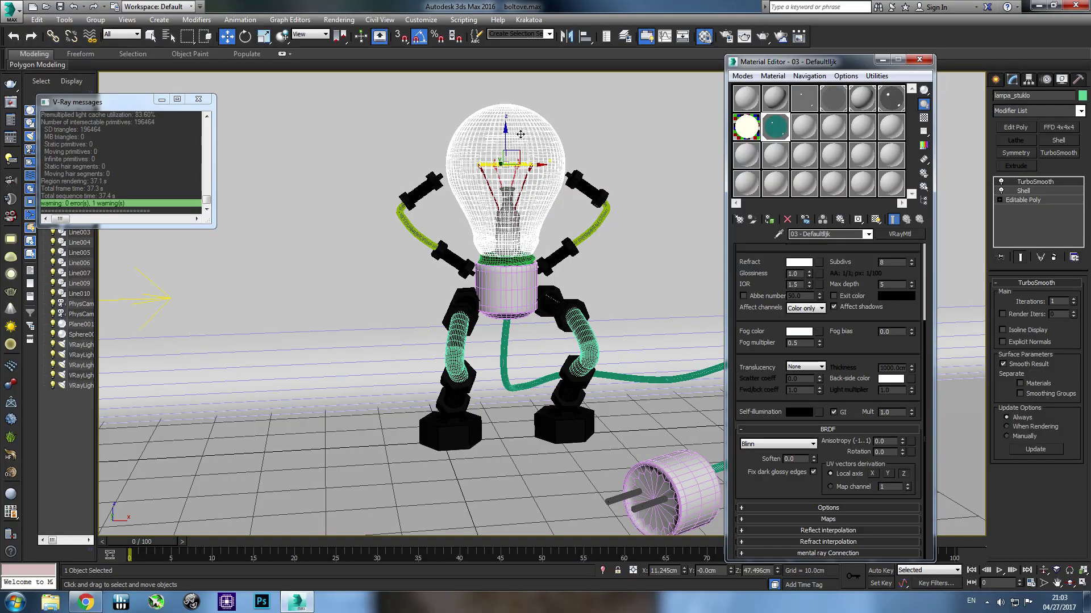
{"action": "left_click", "coordinate": [764, 39]}
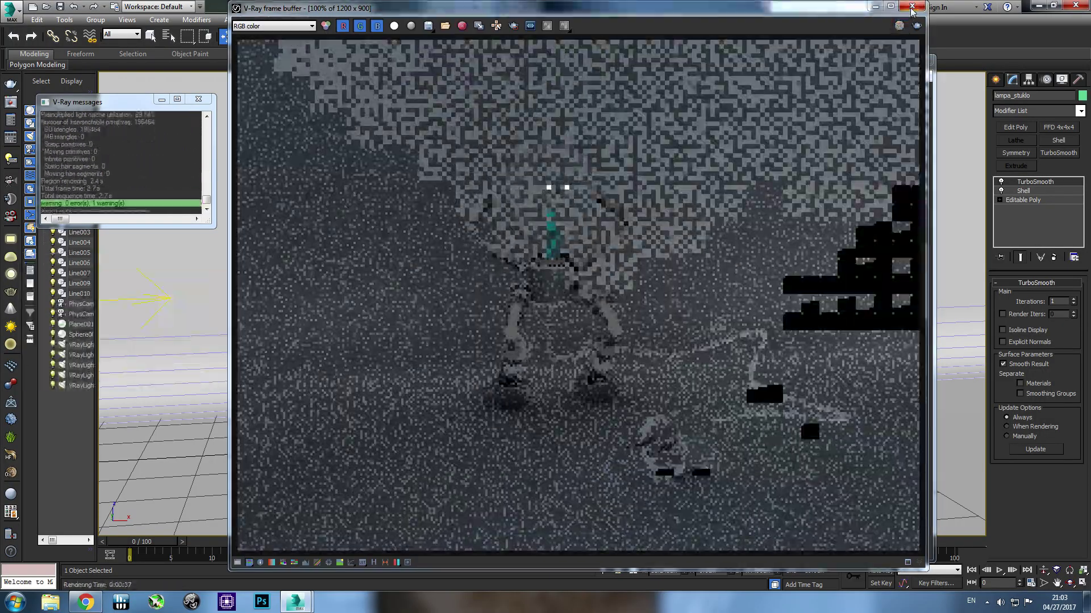
Step: Close the render and V-Ray messages windows and show material 03 - Default in the editor
{"action": "left_click", "coordinate": [912, 6]}
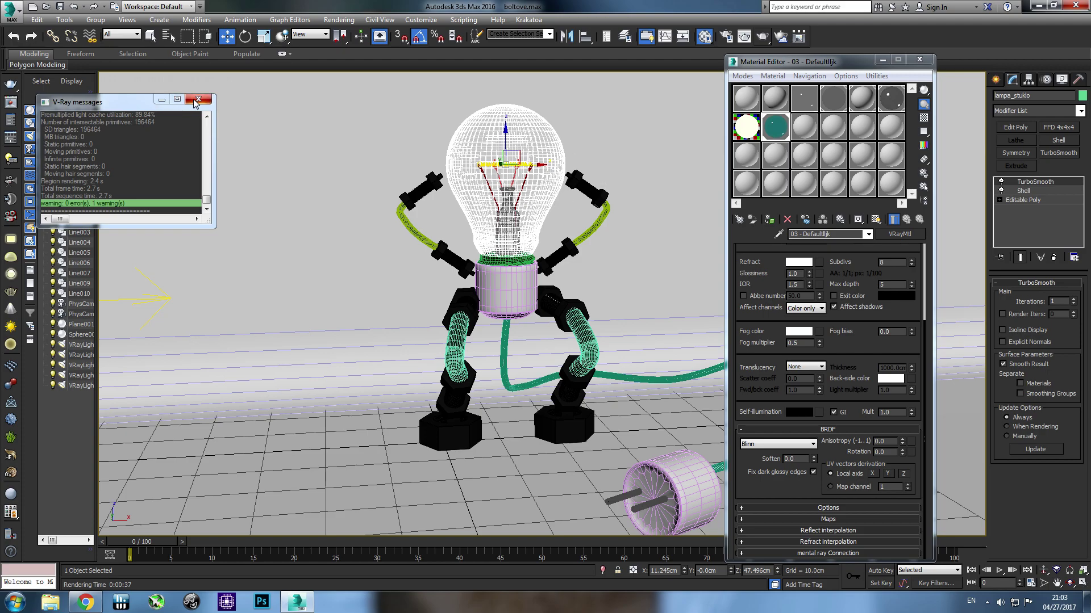
{"action": "left_click", "coordinate": [161, 102]}
{"action": "left_click", "coordinate": [783, 137]}
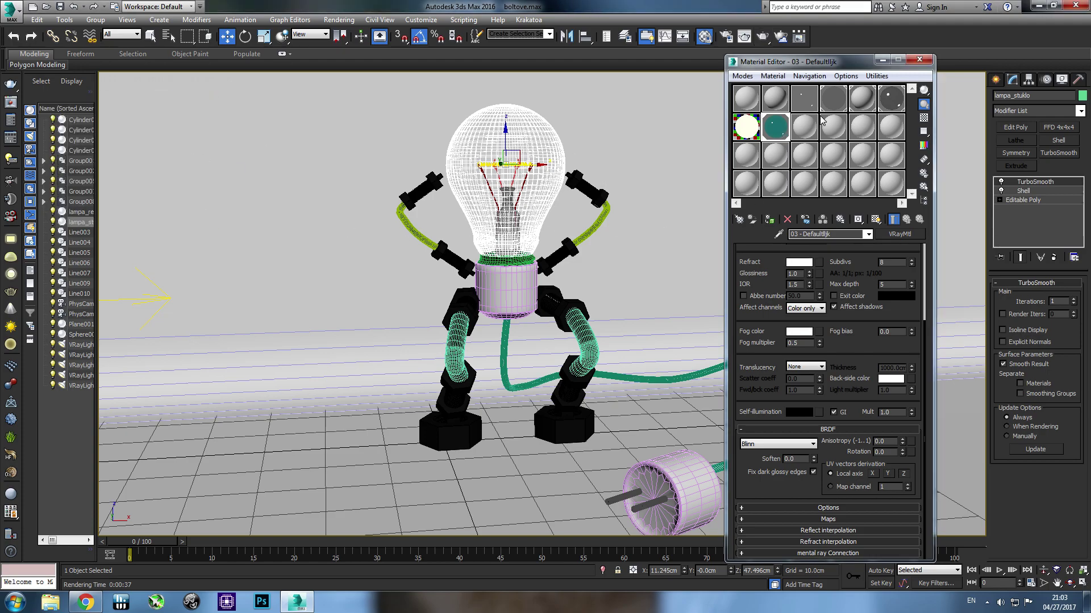
{"action": "left_click", "coordinate": [806, 98]}
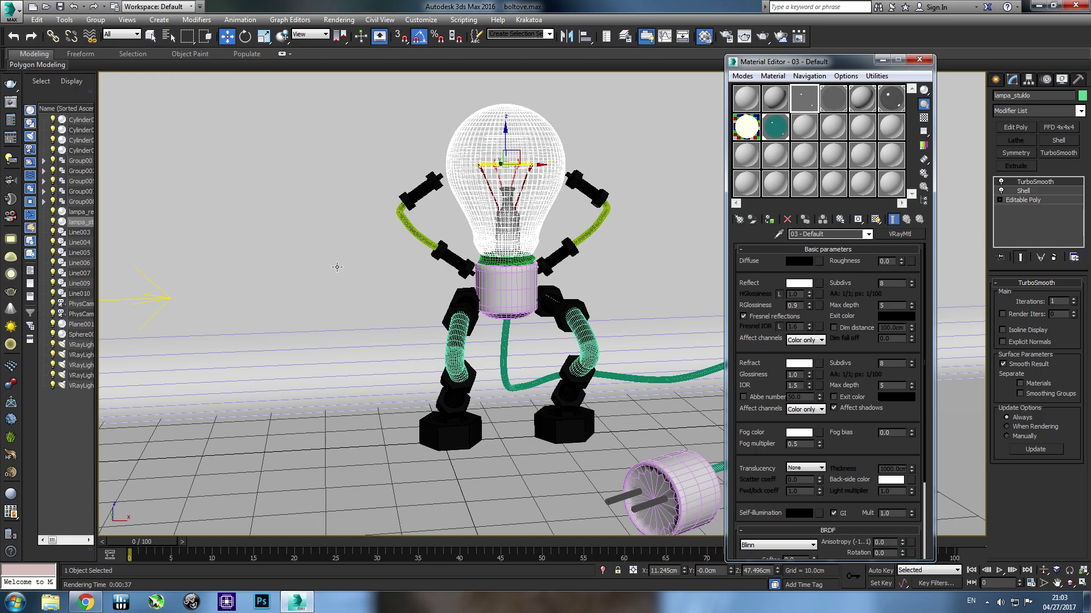
Step: Hide the bulb glass and select the bulb base
{"action": "right_click", "coordinate": [622, 113]}
{"action": "left_click", "coordinate": [640, 78]}
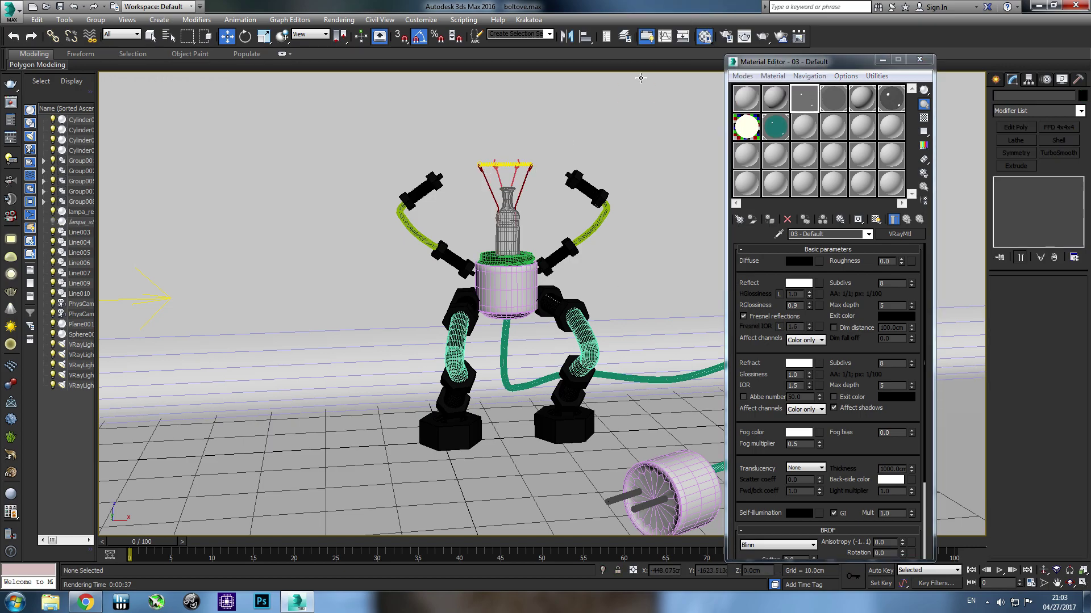
{"action": "left_click", "coordinate": [509, 214]}
Step: Render the scene with the bulb glass hidden, then close the frame buffer
{"action": "left_click", "coordinate": [803, 101]}
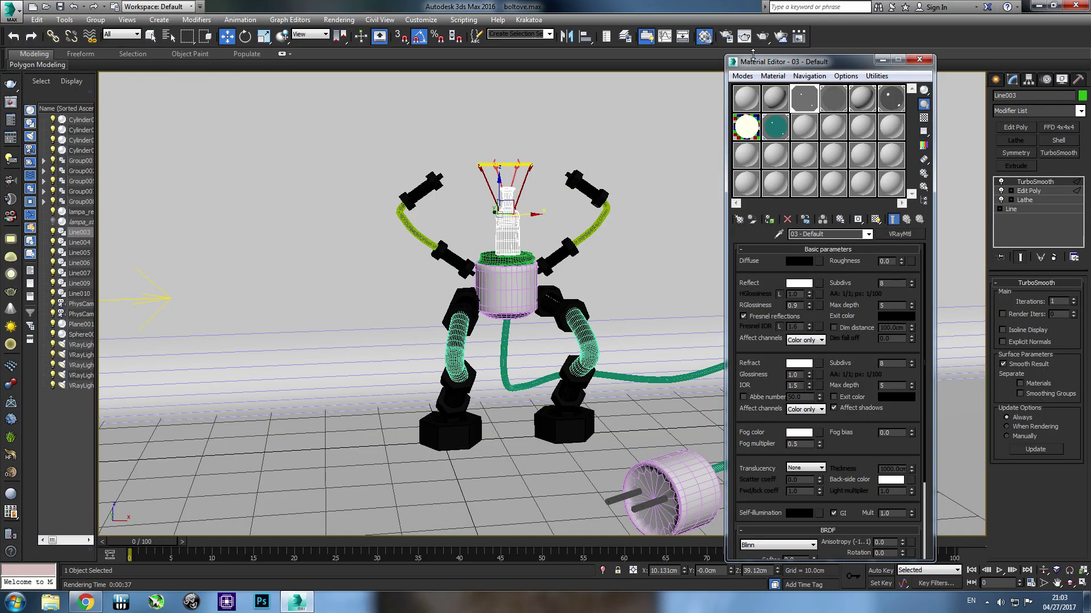
{"action": "left_click", "coordinate": [764, 37]}
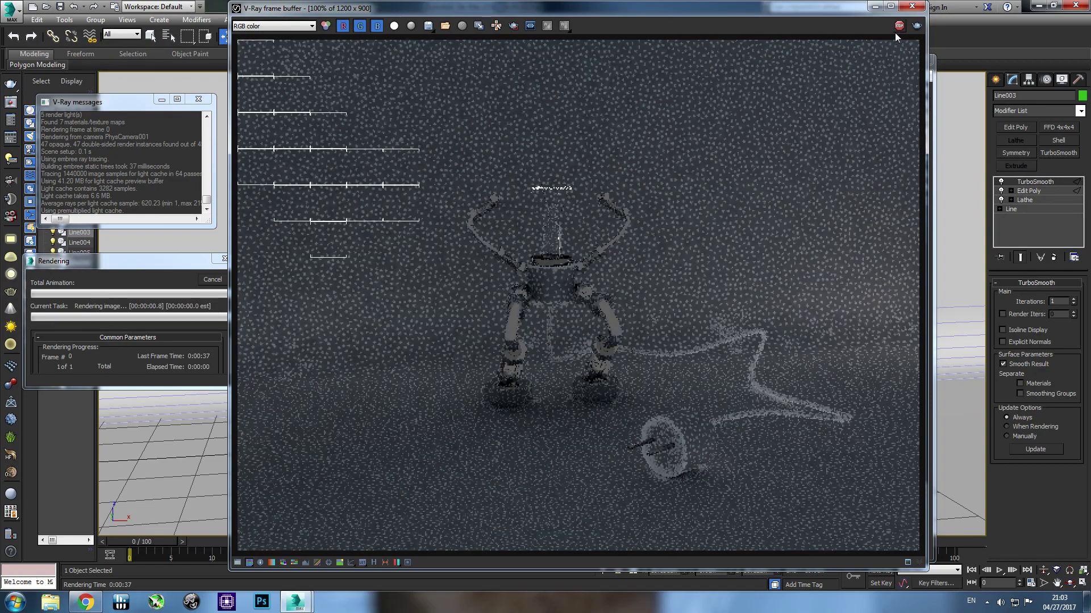
{"action": "left_click", "coordinate": [912, 6]}
Step: Unhide all objects and region-render only the area around the robot's head
{"action": "right_click", "coordinate": [649, 111]}
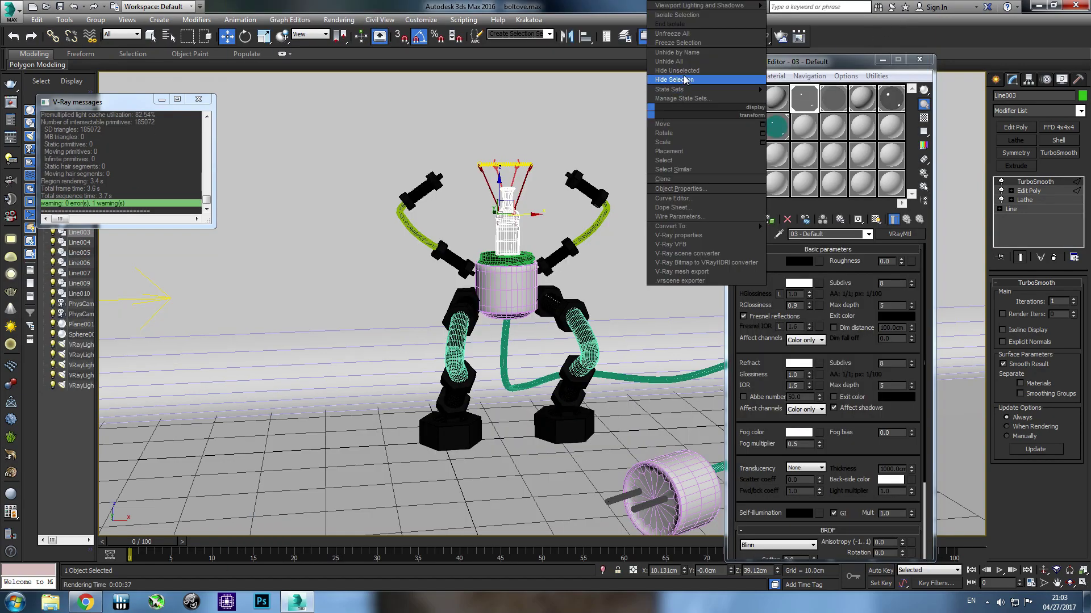
{"action": "left_click", "coordinate": [675, 62]}
{"action": "left_click", "coordinate": [764, 38]}
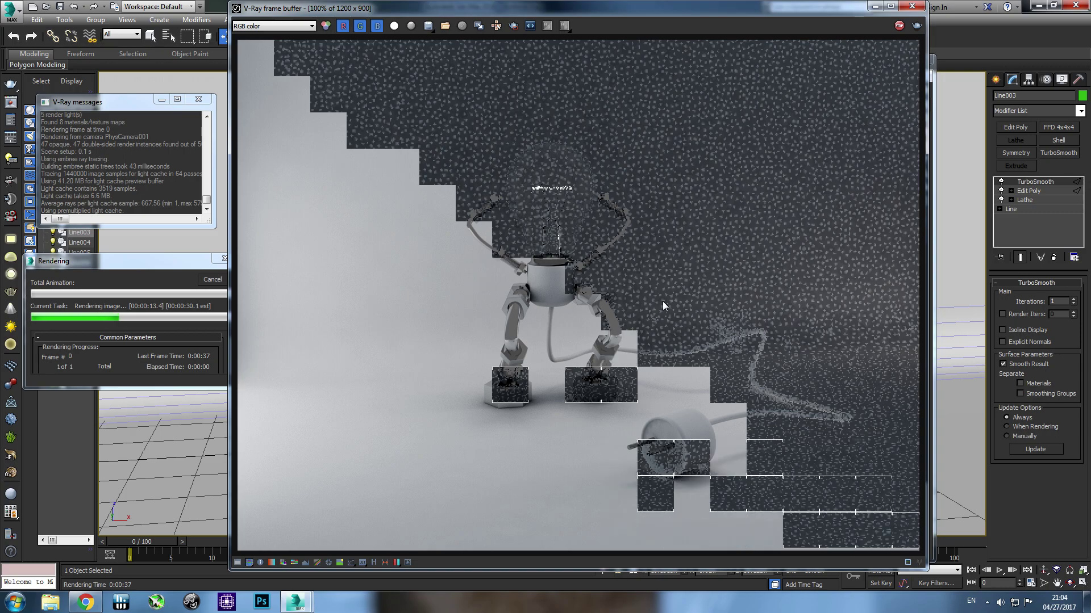
{"action": "left_click", "coordinate": [513, 26]}
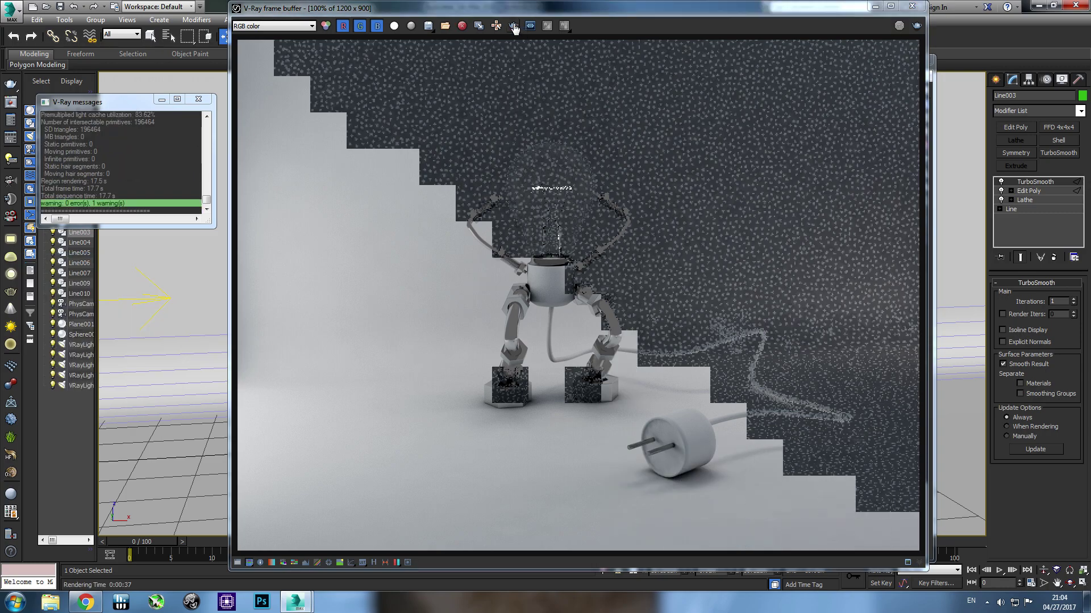
{"action": "left_click_drag", "start_coordinate": [474, 107], "coordinate": [617, 279]}
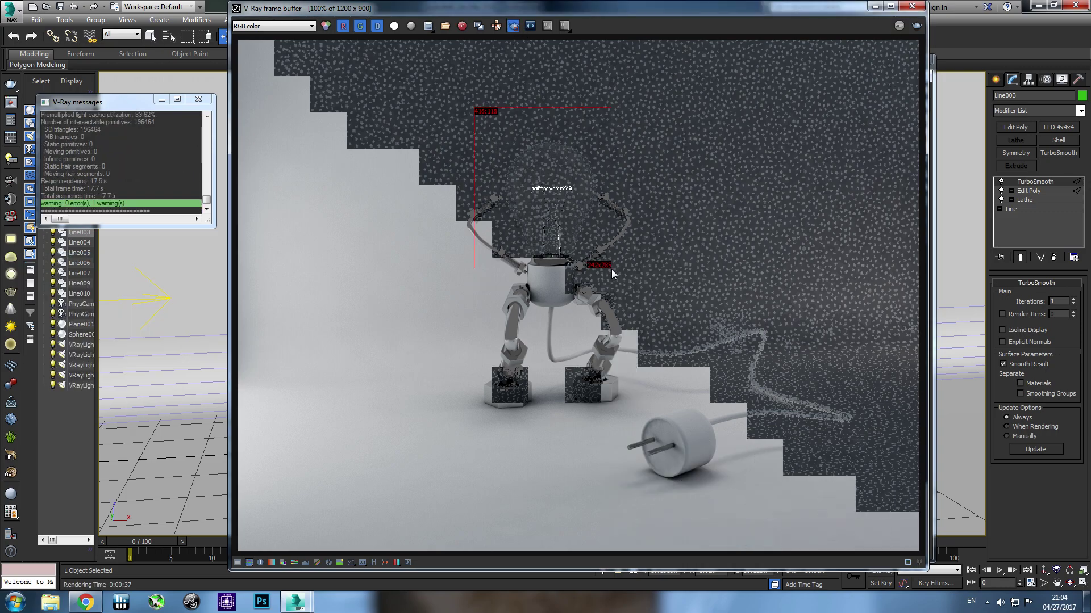
{"action": "left_click", "coordinate": [916, 28]}
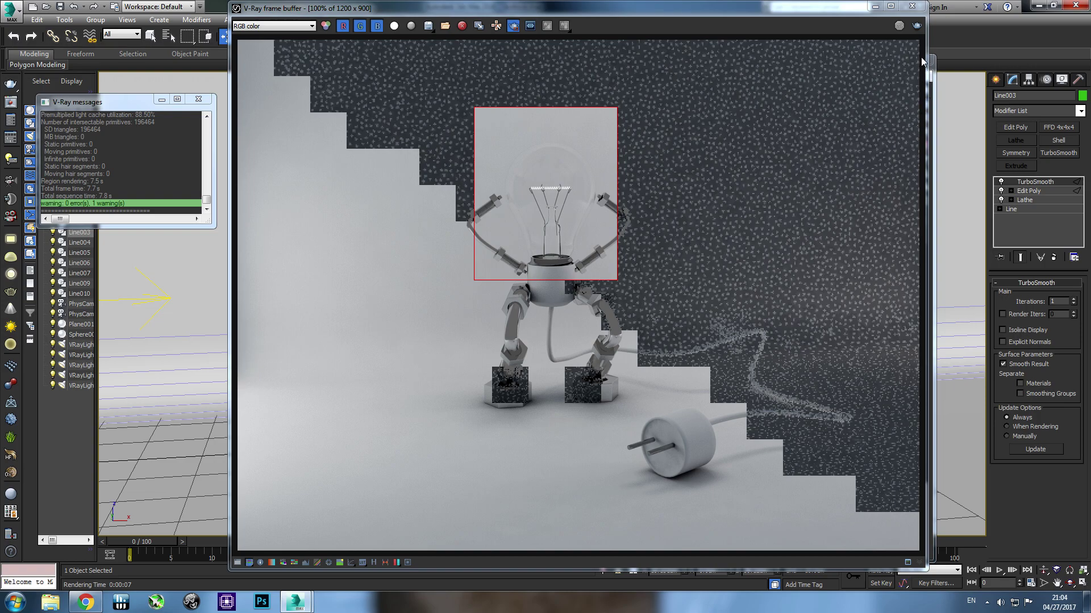
Step: Darken material 04 - Default's reflection colour to 164 grey
{"action": "left_click", "coordinate": [912, 8]}
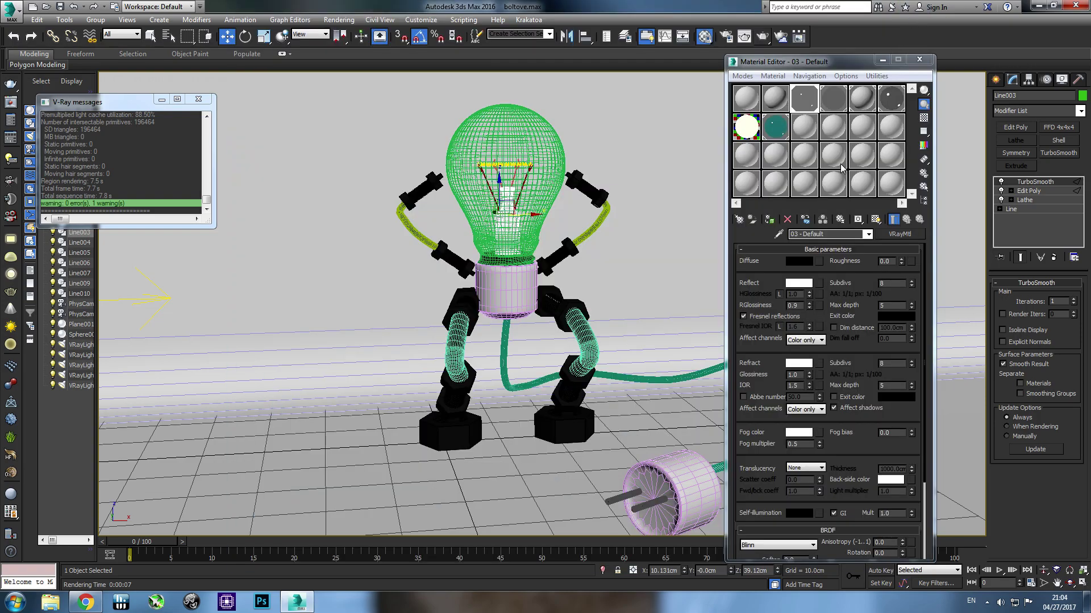
{"action": "left_click", "coordinate": [833, 101]}
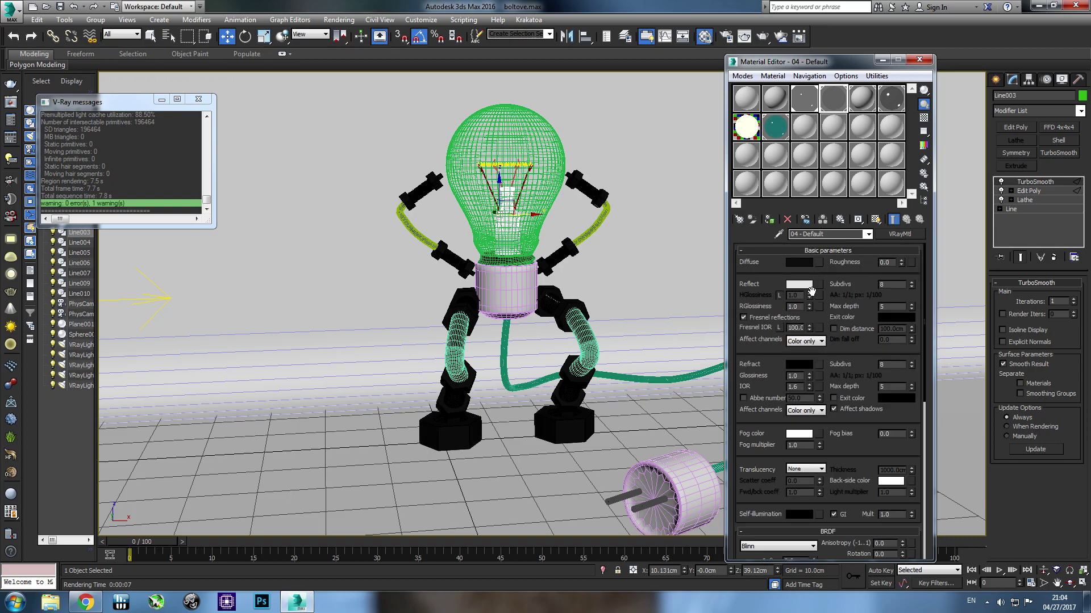
{"action": "left_click", "coordinate": [801, 284]}
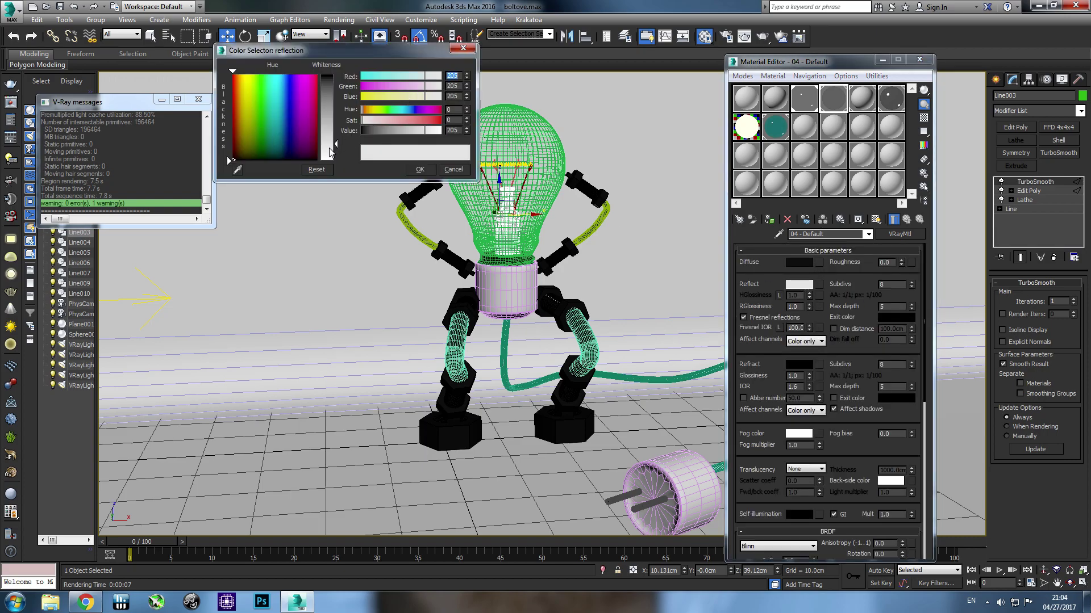
{"action": "left_click_drag", "start_coordinate": [329, 150], "coordinate": [336, 130]}
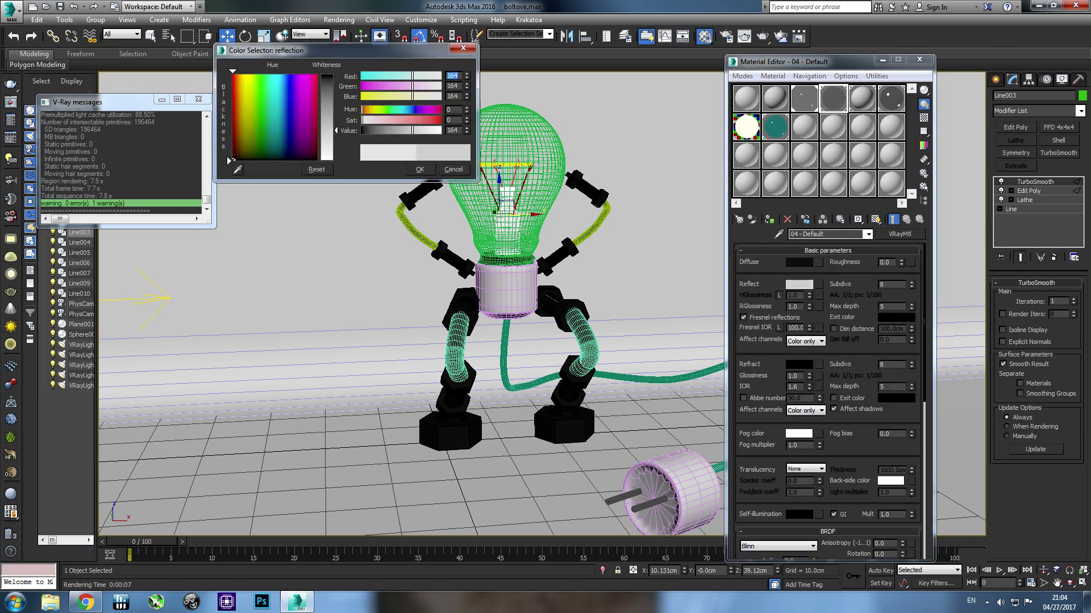
{"action": "left_click", "coordinate": [420, 169]}
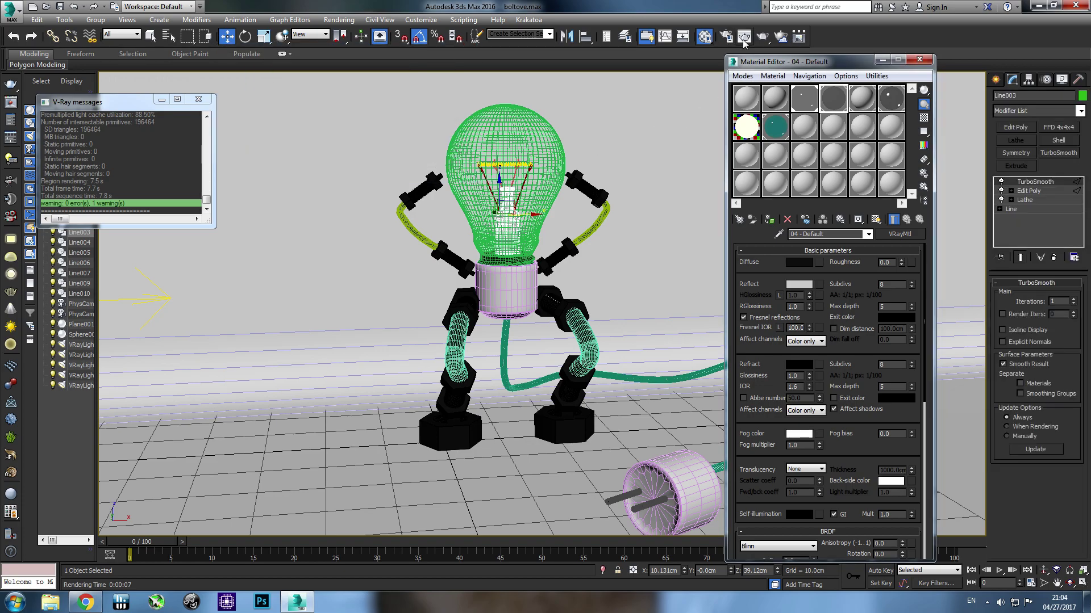
Step: Region-render the robot's left side from bulb to foot
{"action": "left_click", "coordinate": [762, 37]}
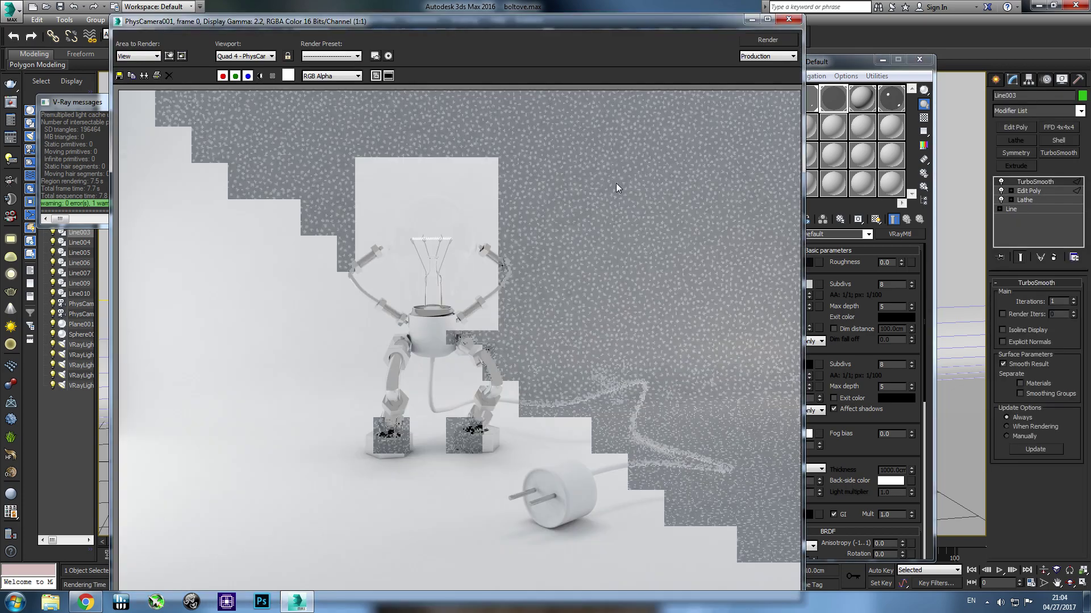
{"action": "left_click", "coordinate": [788, 19]}
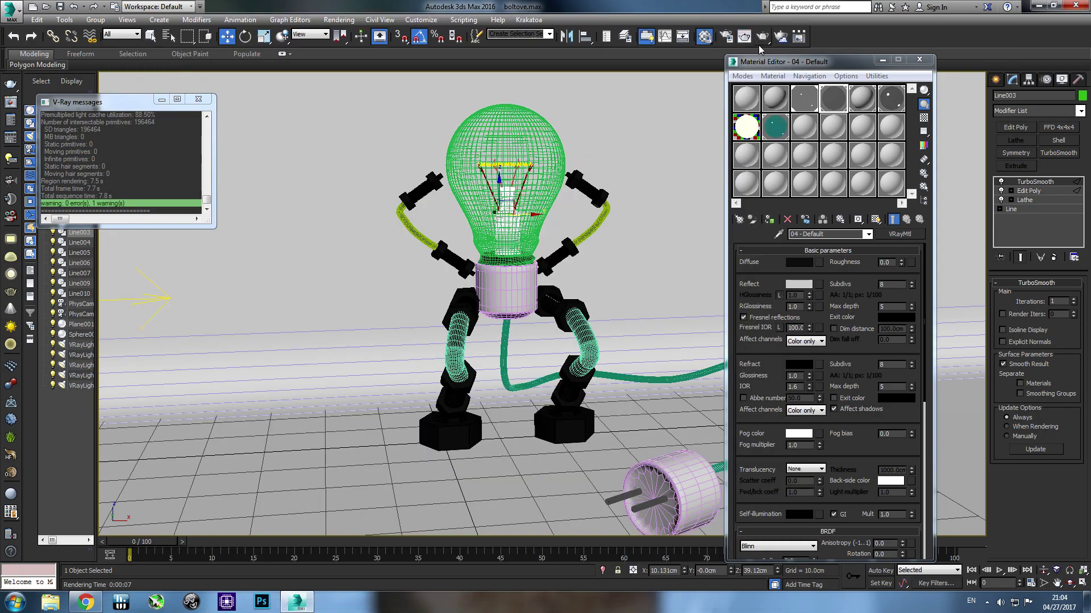
{"action": "left_click", "coordinate": [763, 38]}
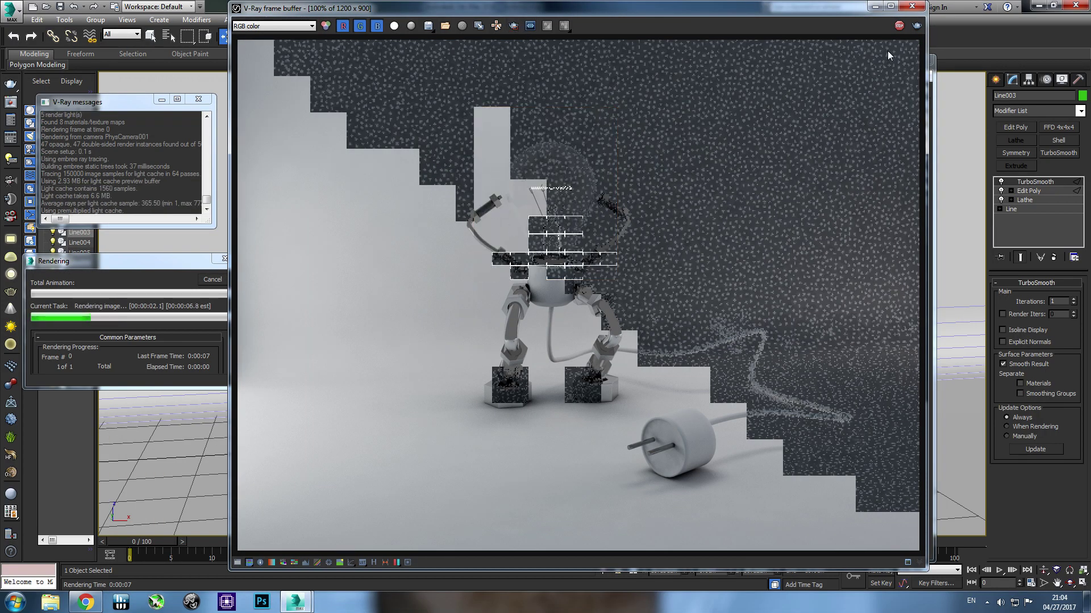
{"action": "left_click", "coordinate": [899, 26]}
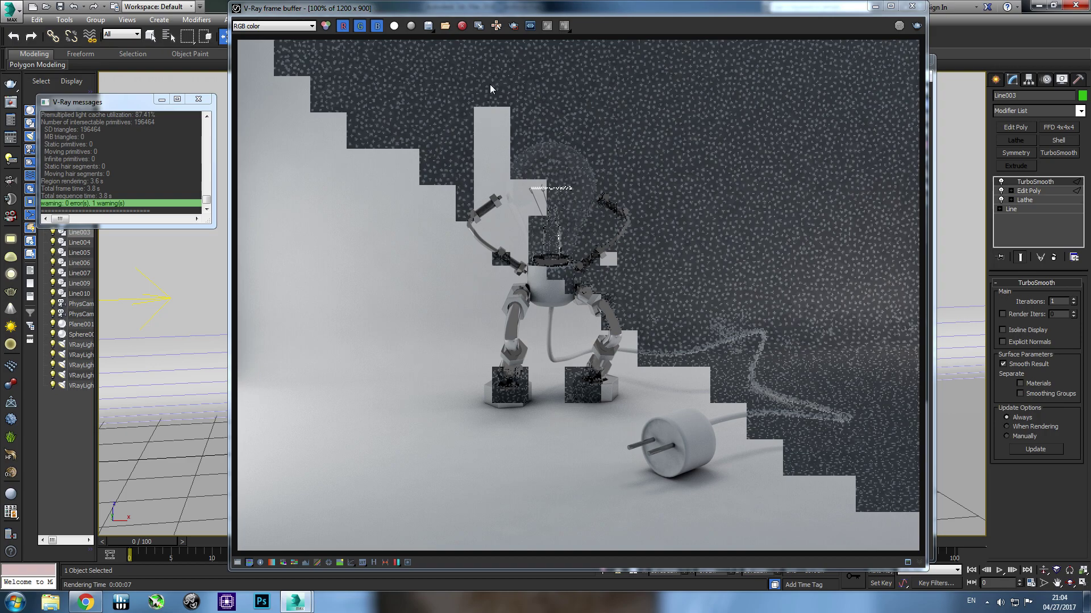
{"action": "left_click", "coordinate": [513, 26]}
{"action": "left_click_drag", "start_coordinate": [433, 177], "coordinate": [547, 426]}
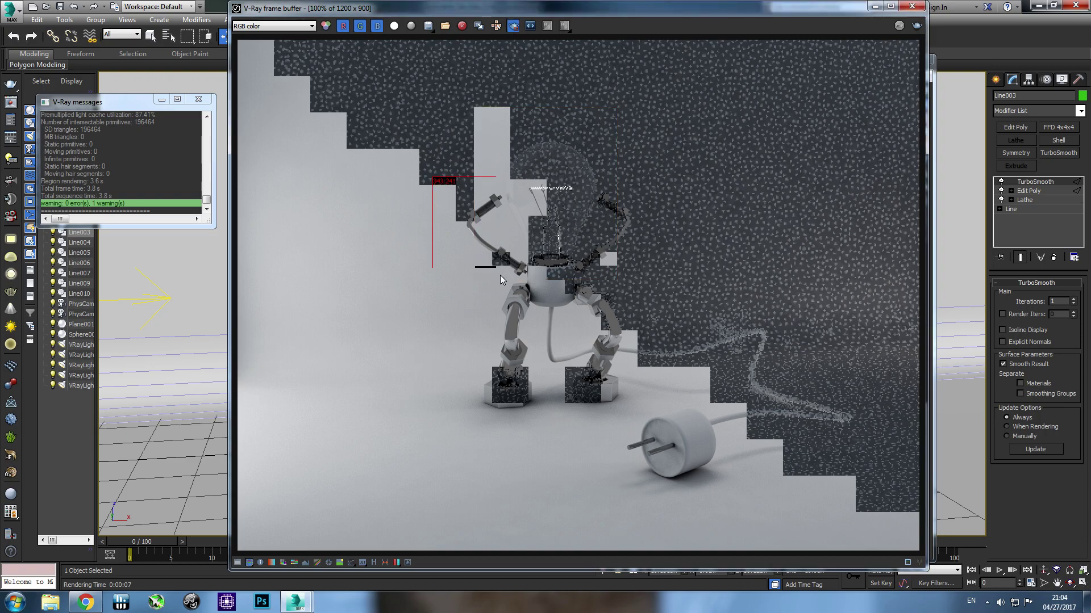
{"action": "left_click", "coordinate": [916, 26]}
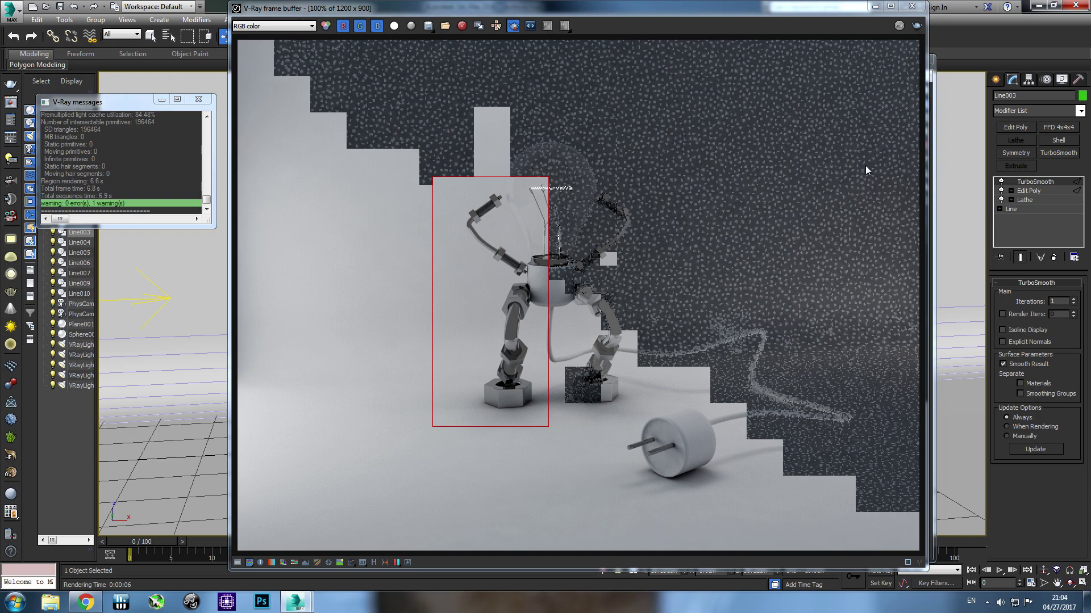
Step: Close the frame buffer, V-Ray messages window, and Material Editor
{"action": "left_click", "coordinate": [911, 7]}
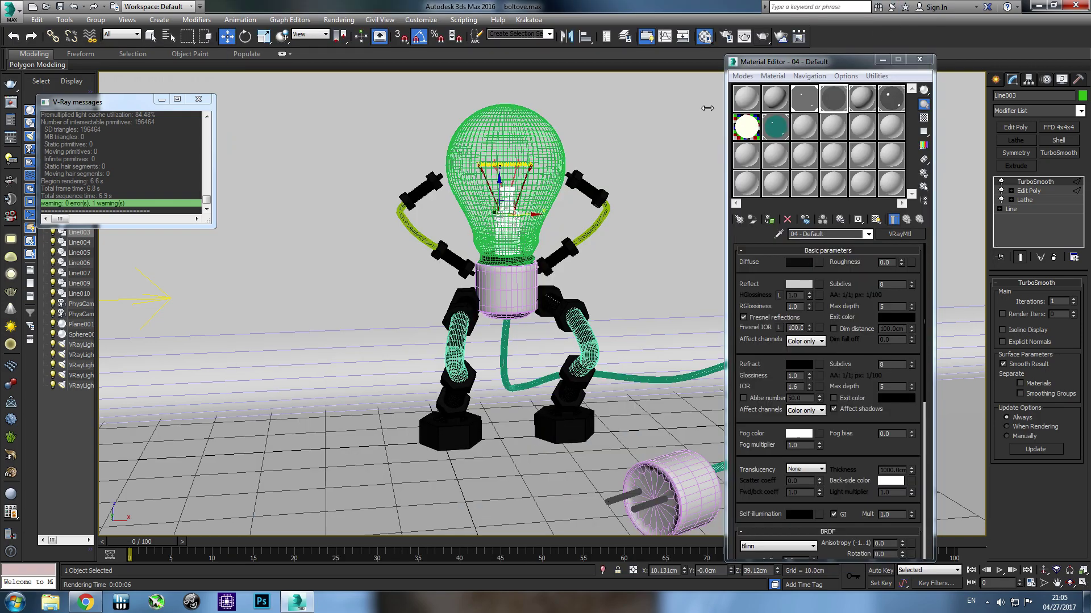
{"action": "left_click", "coordinate": [199, 99]}
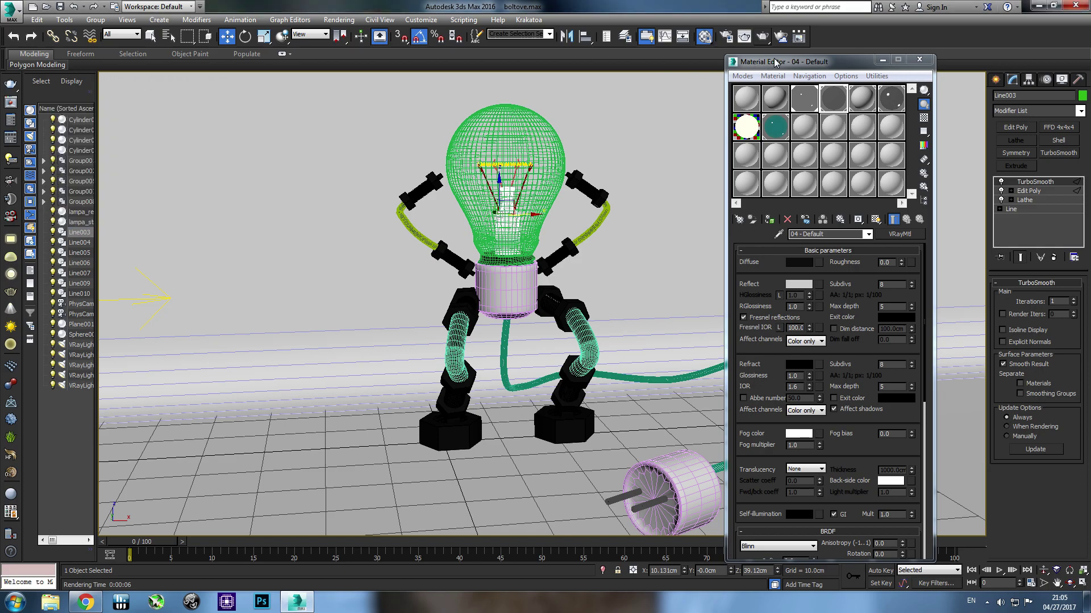
{"action": "left_click_drag", "start_coordinate": [775, 63], "coordinate": [220, 73]}
{"action": "left_click", "coordinate": [362, 79]}
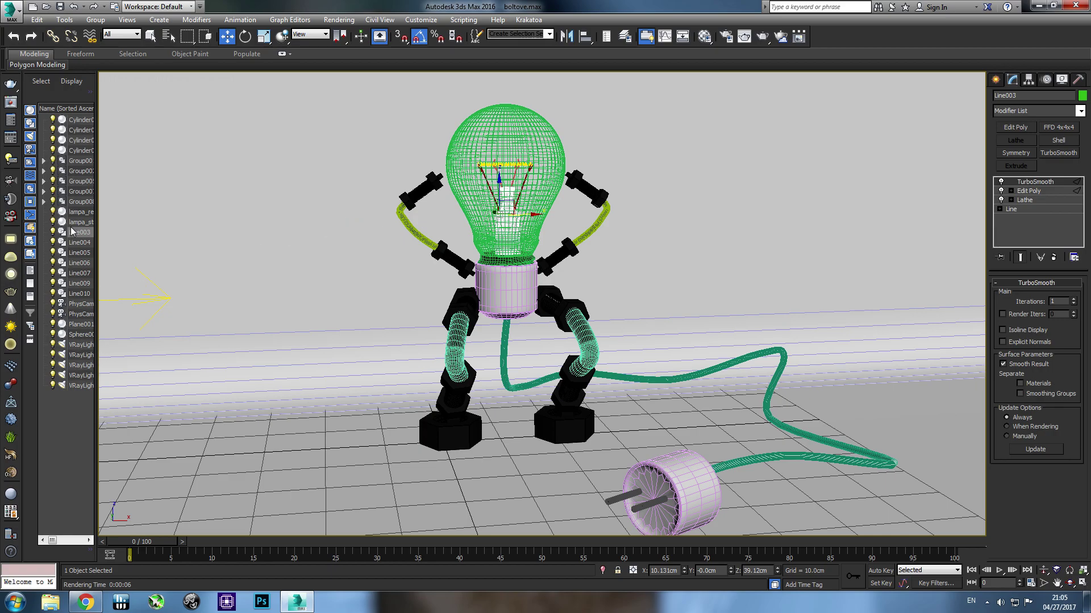
Step: Hide the bulb's glass shell lampa_stuklo
{"action": "left_click", "coordinate": [519, 149]}
{"action": "right_click", "coordinate": [520, 149]}
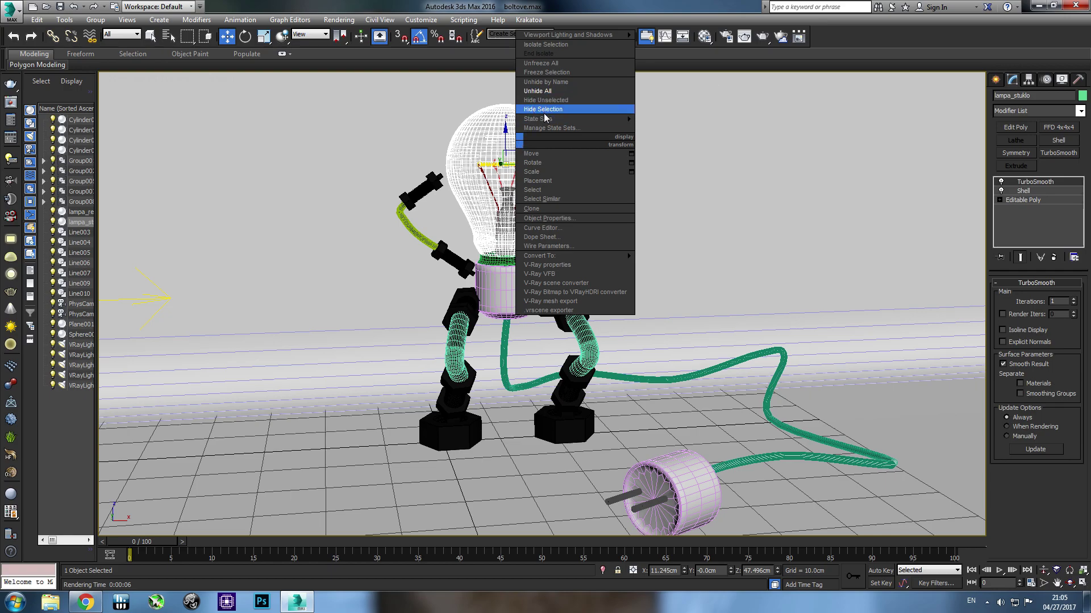
{"action": "left_click", "coordinate": [544, 109]}
Step: Select the bulb's mesh light VRayLight005, review its settings, and start a new render
{"action": "left_click", "coordinate": [509, 164]}
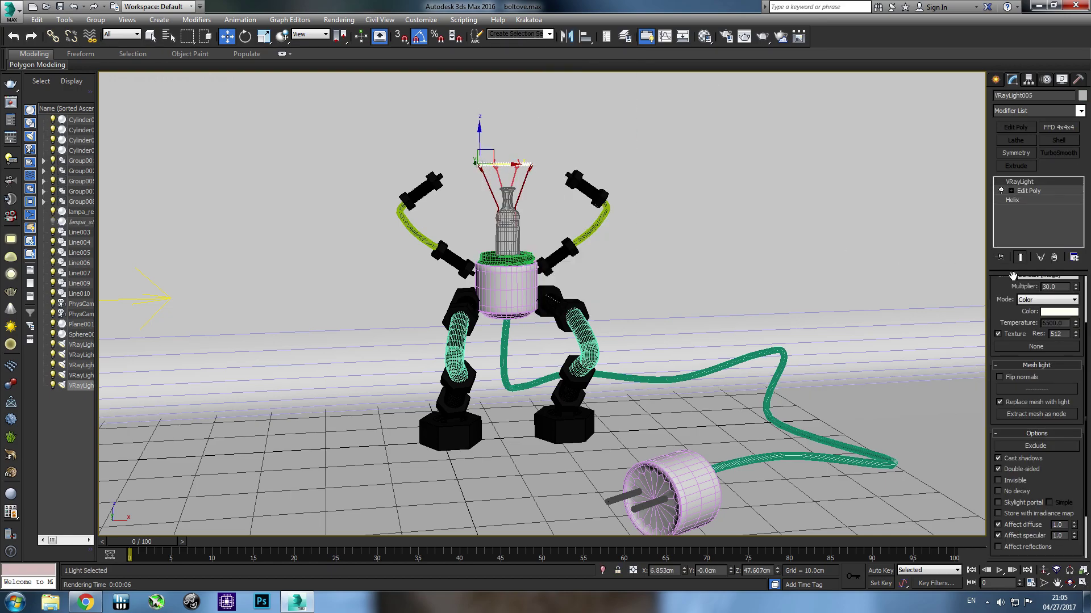
{"action": "left_click_drag", "start_coordinate": [1012, 313], "coordinate": [997, 392]}
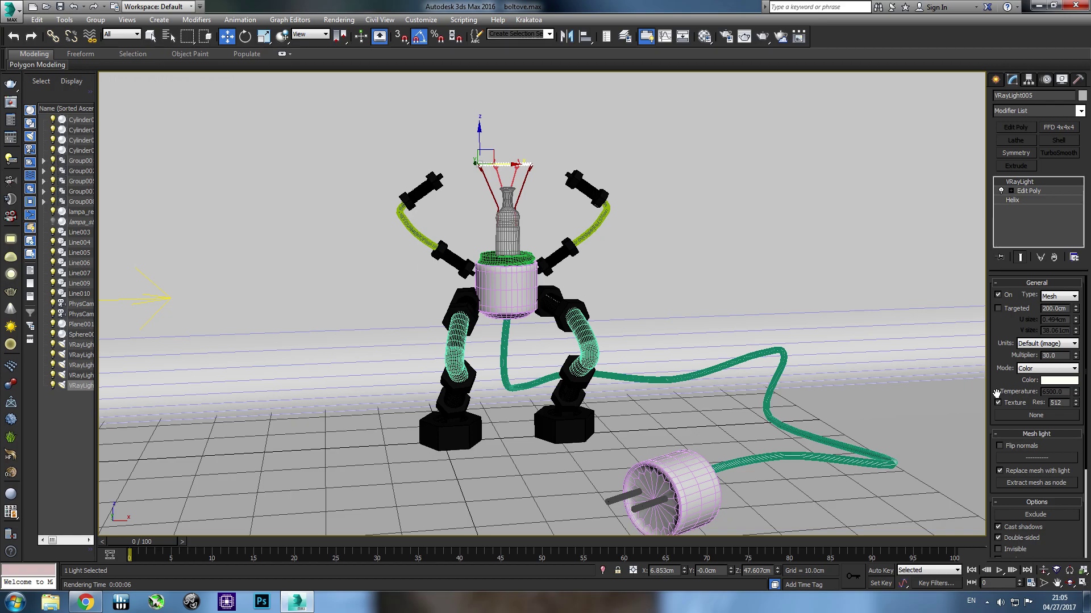
{"action": "left_click_drag", "start_coordinate": [996, 392], "coordinate": [994, 305]}
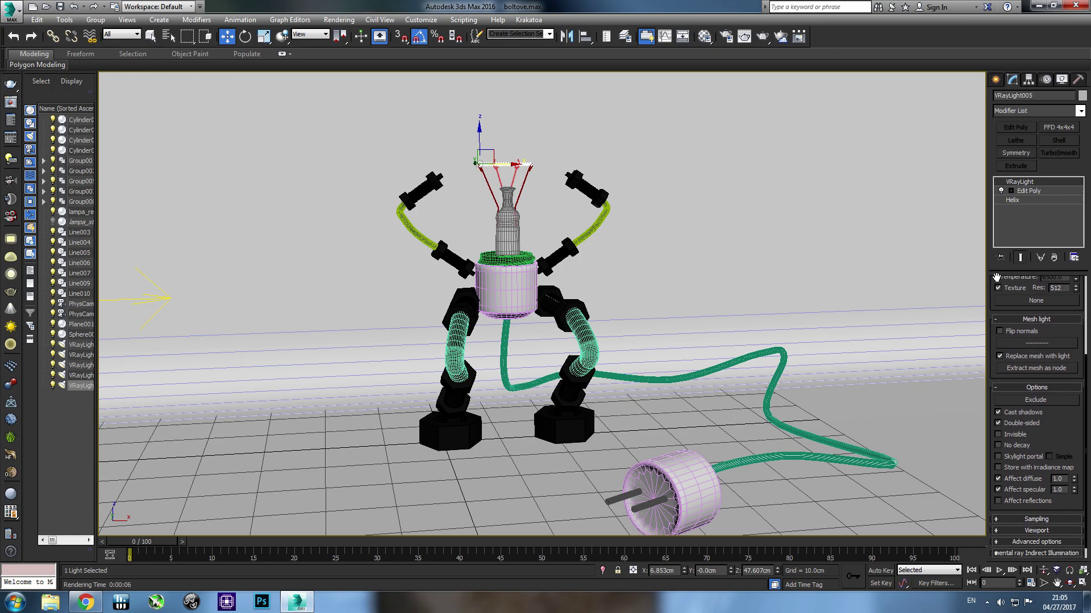
{"action": "scroll", "coordinate": [1030, 466], "scroll_direction": "down", "scroll_amount": 2}
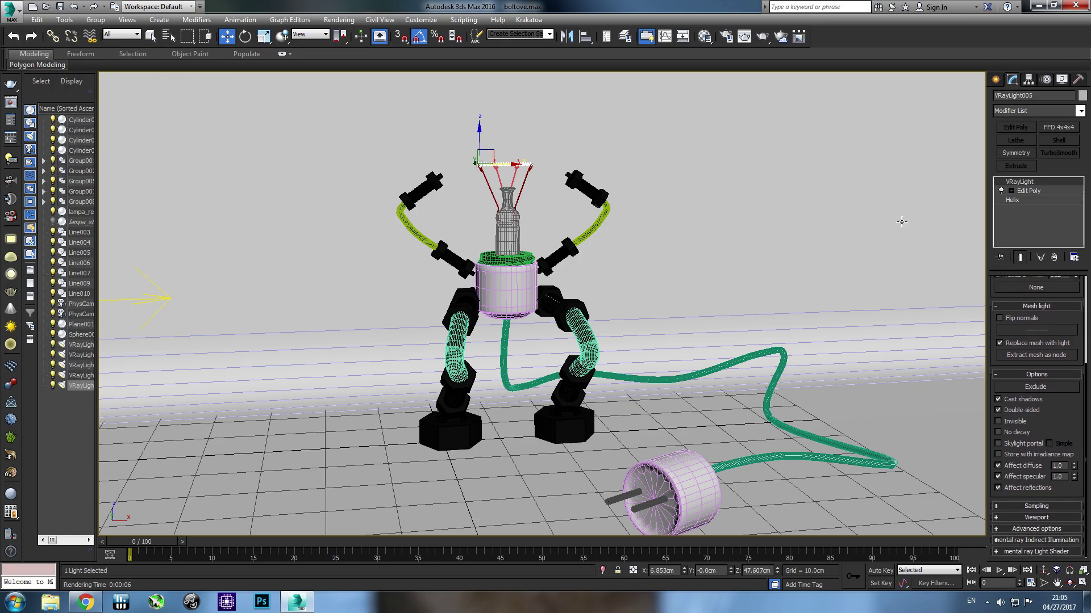
{"action": "left_click", "coordinate": [764, 36]}
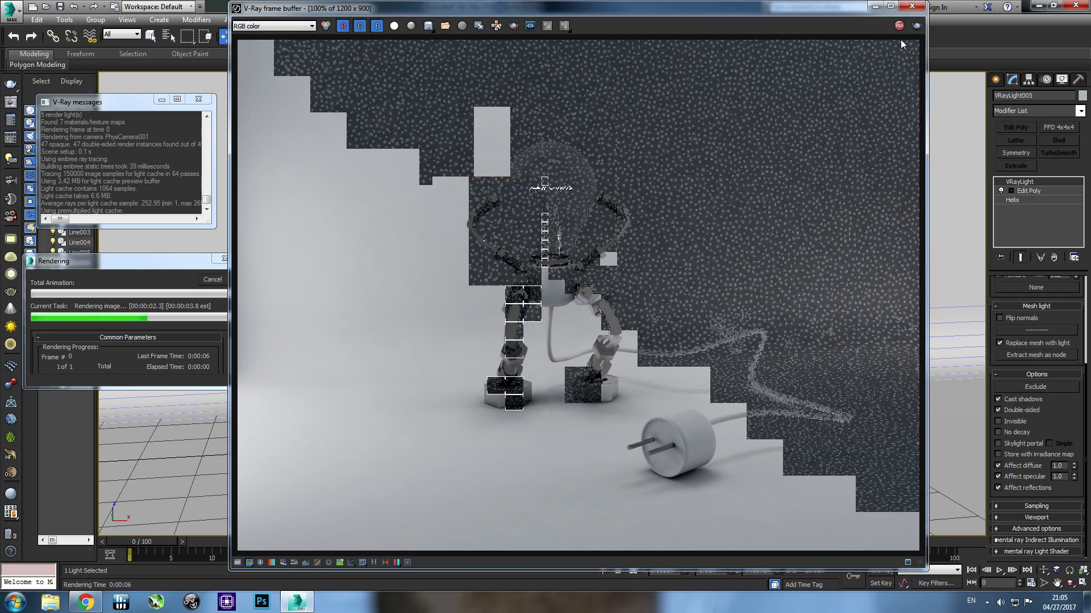
Step: Region-render only the bulb area in the V-Ray frame buffer, then minimize it
{"action": "left_click", "coordinate": [514, 25]}
{"action": "left_click_drag", "start_coordinate": [489, 143], "coordinate": [595, 219]}
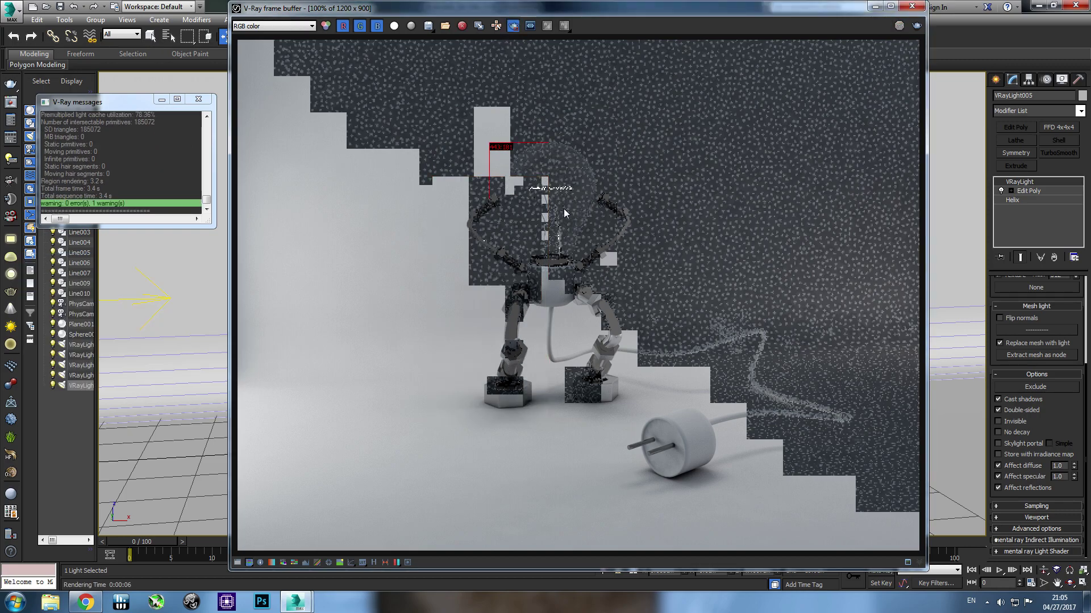
{"action": "left_click", "coordinate": [915, 26]}
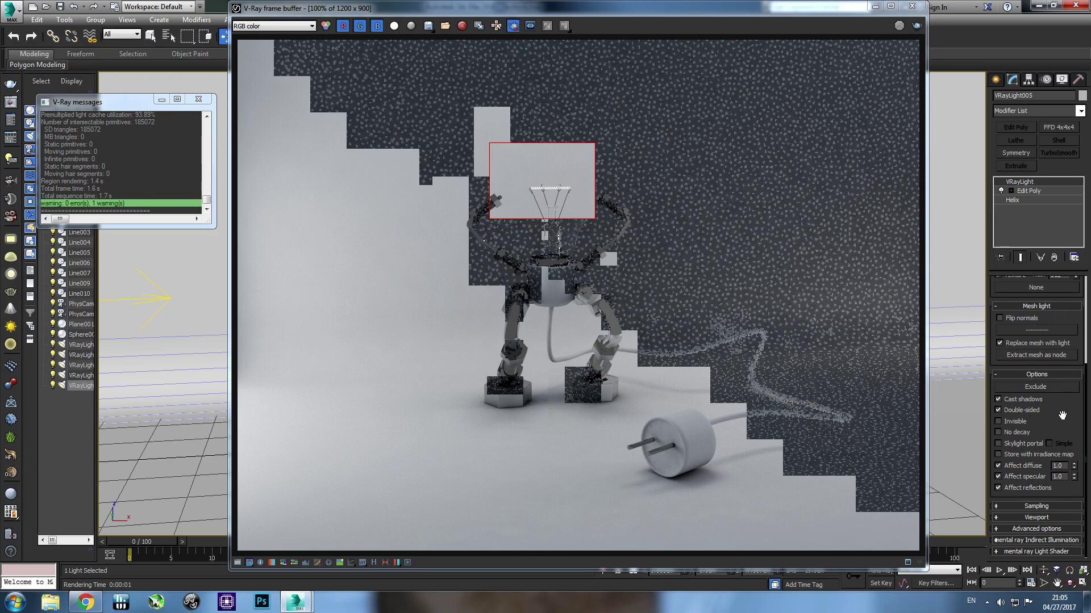
{"action": "left_click", "coordinate": [876, 10]}
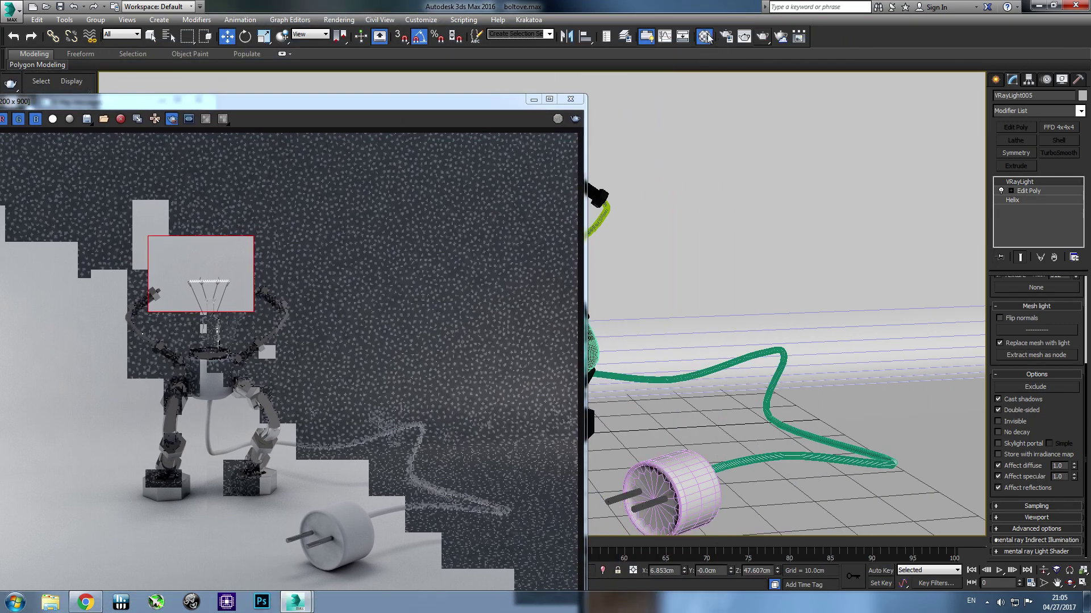
Step: Inspect the glowing light material and the 12 - Default material in the Material Editor
{"action": "left_click", "coordinate": [706, 37]}
{"action": "left_click", "coordinate": [185, 139]}
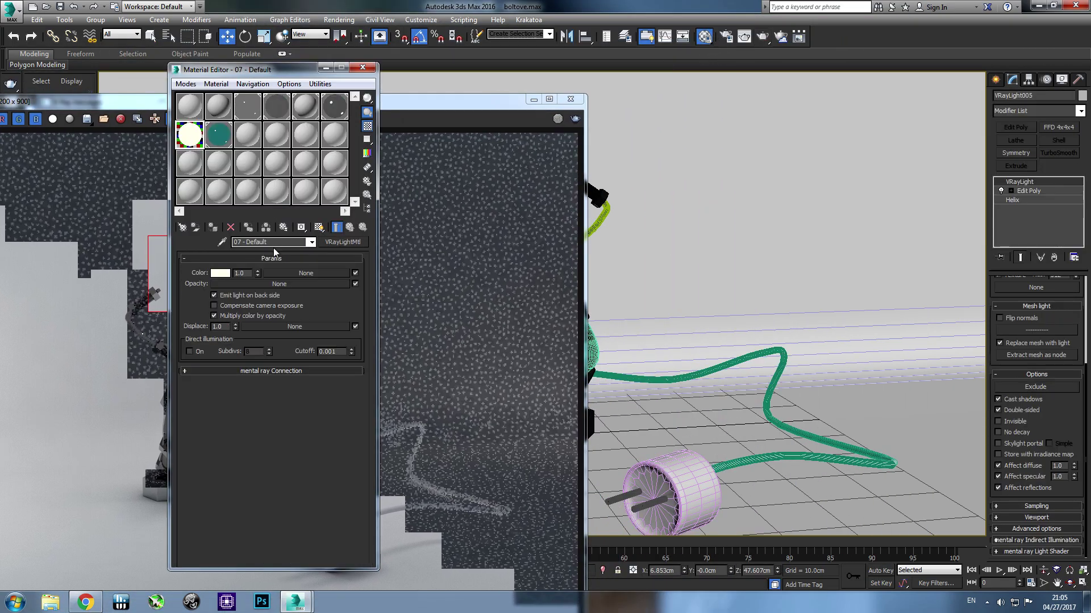
{"action": "right_click", "coordinate": [189, 138]}
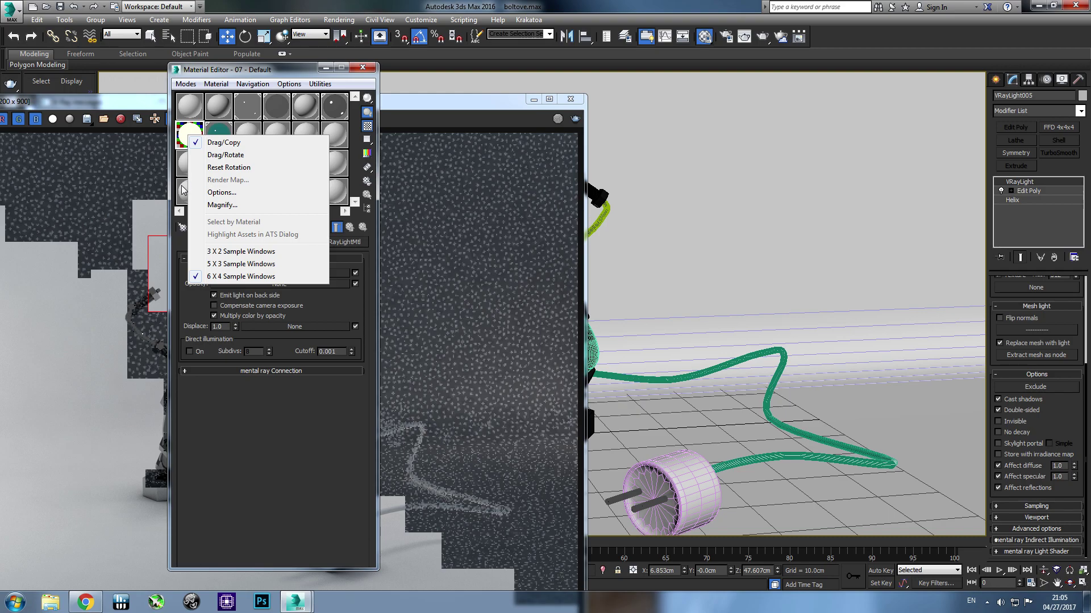
{"action": "left_click", "coordinate": [338, 137]}
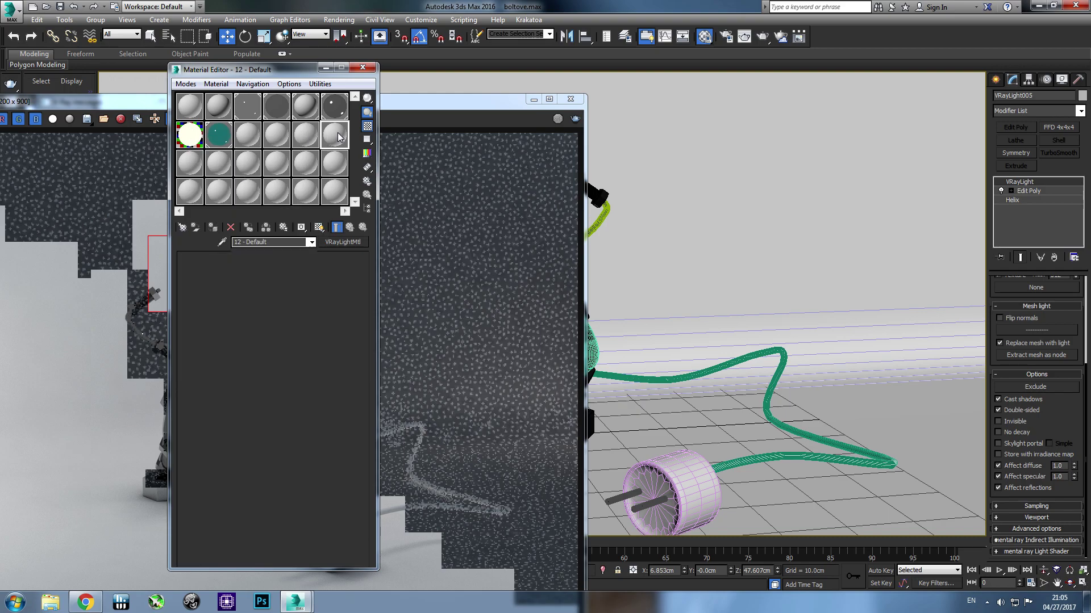
{"action": "double_click", "coordinate": [338, 137]}
{"action": "left_click", "coordinate": [472, 101]}
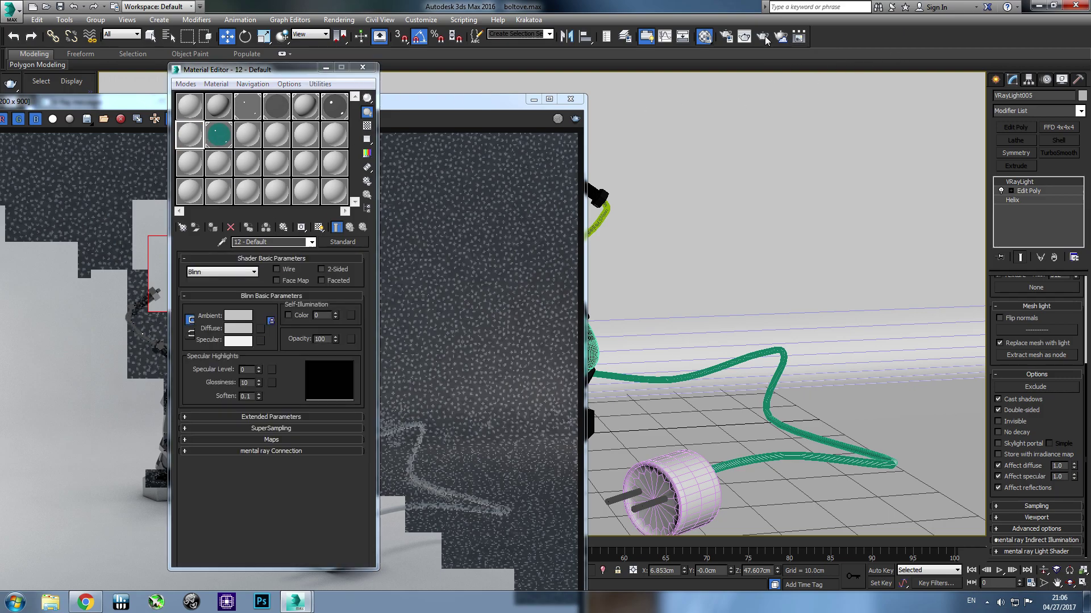
Step: Expand the light's sampling settings and close the render preview and Material Editor
{"action": "left_click", "coordinate": [437, 121]}
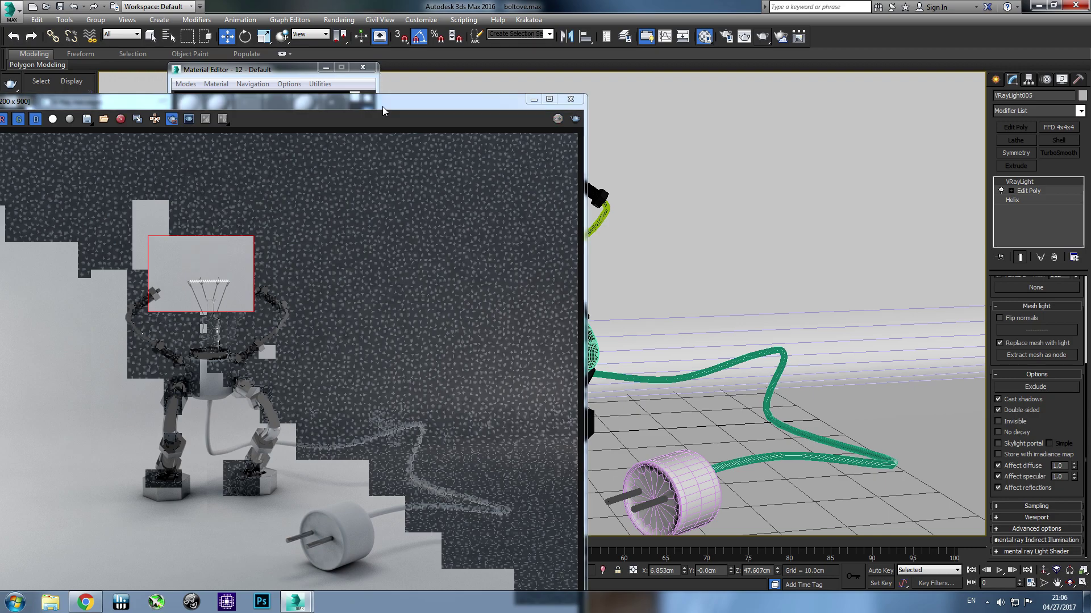
{"action": "left_click_drag", "start_coordinate": [385, 106], "coordinate": [558, 74]}
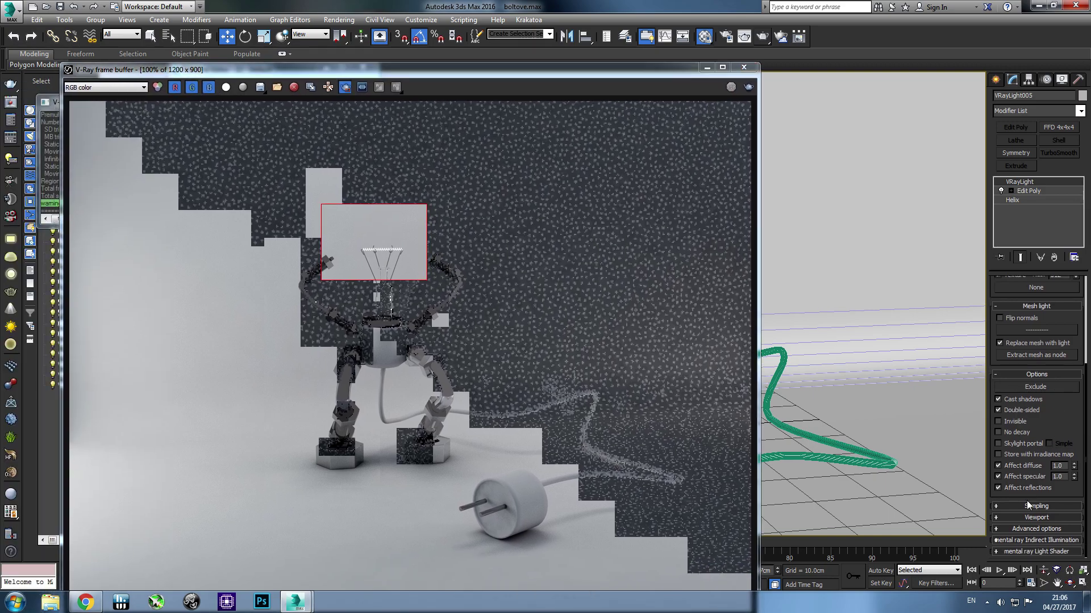
{"action": "left_click", "coordinate": [1011, 509]}
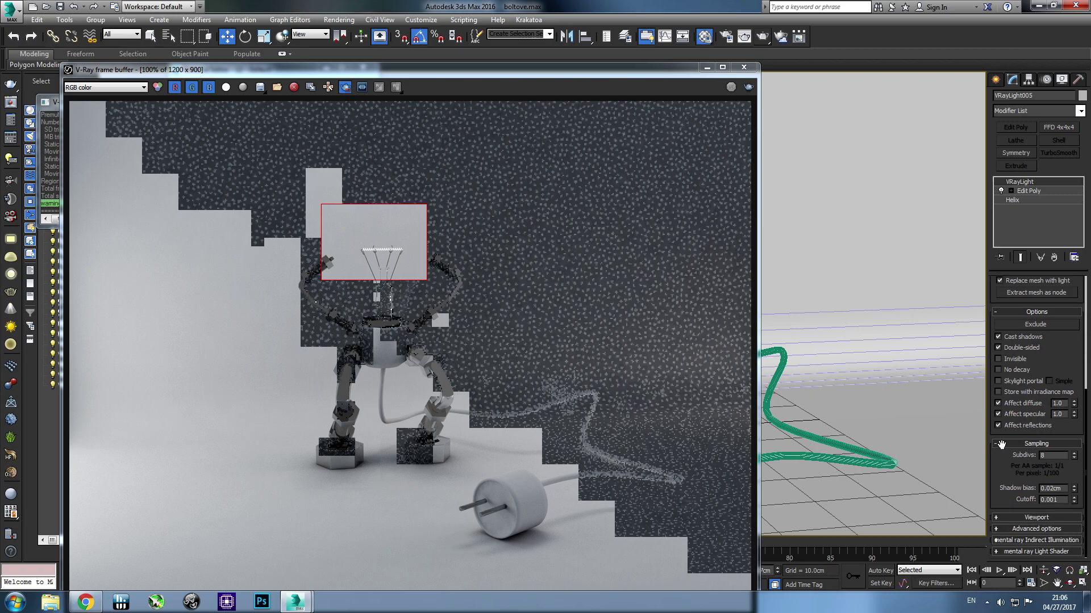
{"action": "left_click", "coordinate": [744, 67]}
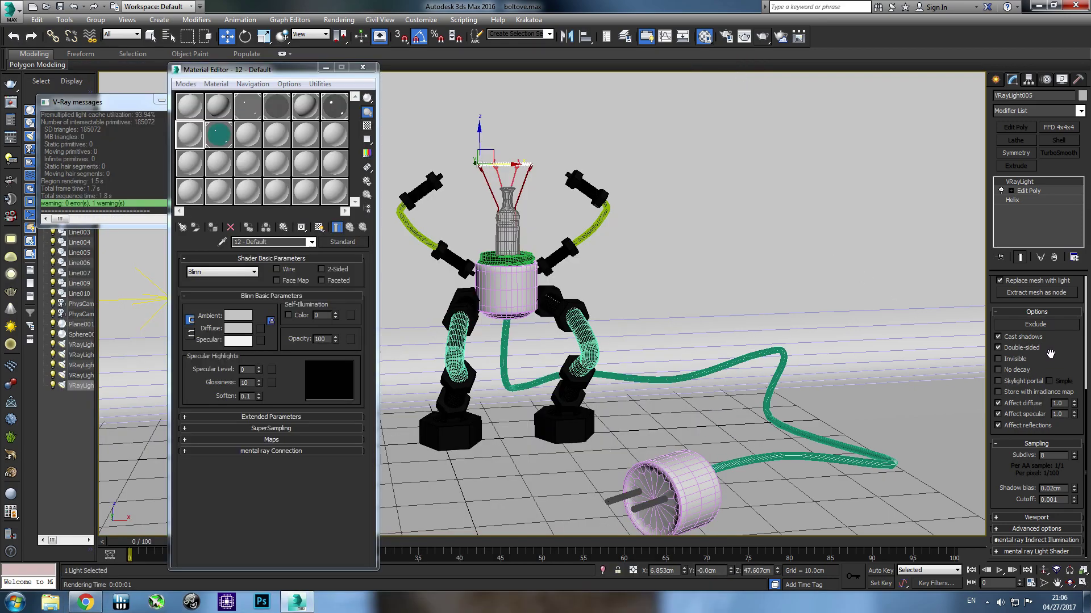
{"action": "left_click_drag", "start_coordinate": [1049, 353], "coordinate": [1059, 558]}
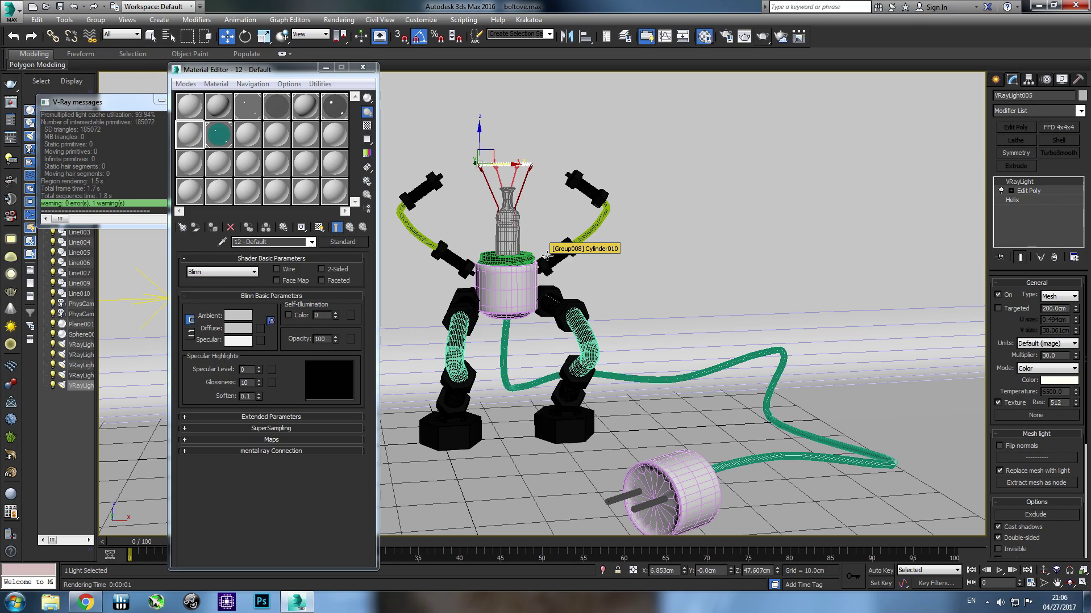
{"action": "left_click_drag", "start_coordinate": [305, 70], "coordinate": [515, 79]}
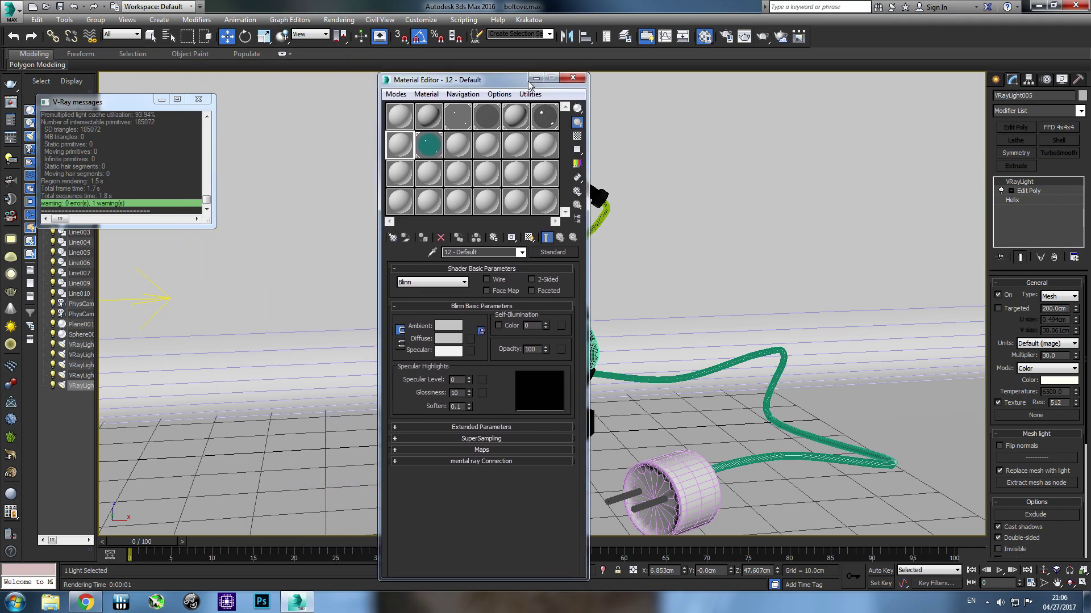
{"action": "left_click", "coordinate": [574, 78]}
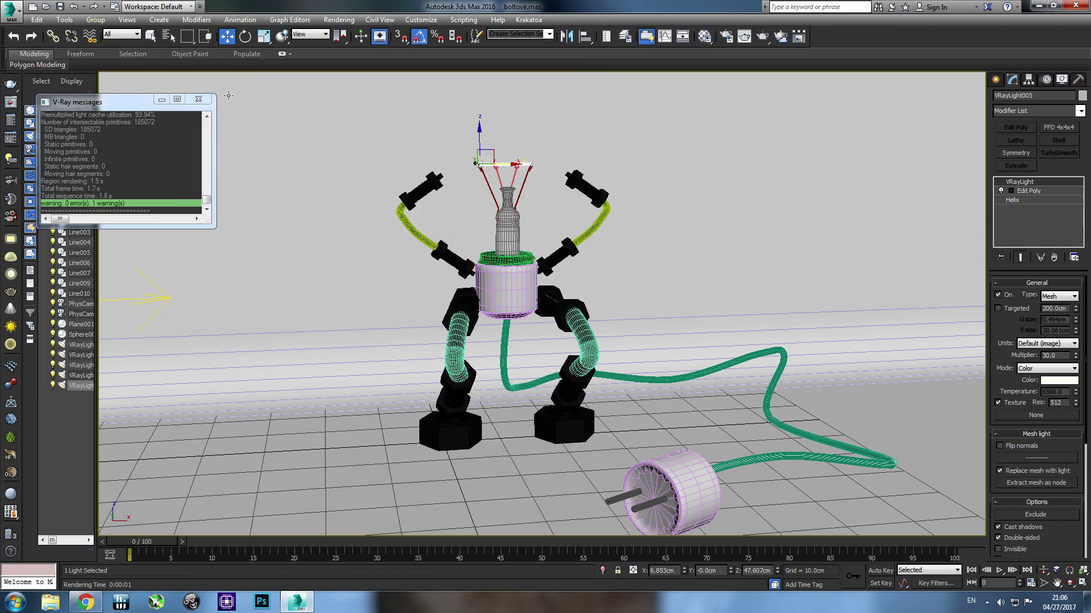
Step: Unhide the glass bulb with Unhide All and start a production render
{"action": "left_click", "coordinate": [198, 99]}
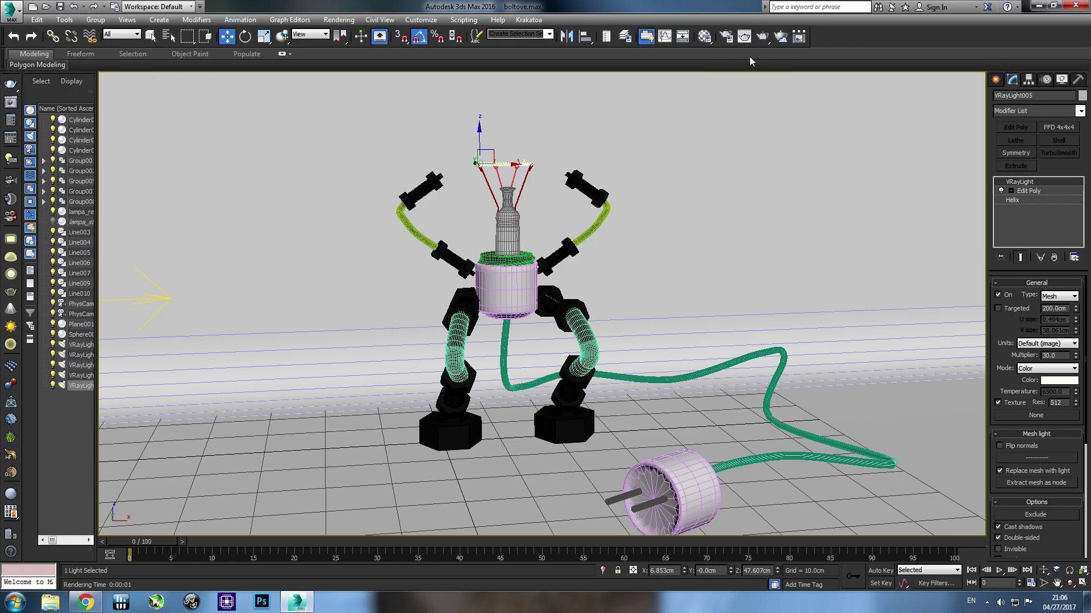
{"action": "right_click", "coordinate": [713, 118]}
{"action": "left_click", "coordinate": [738, 73]}
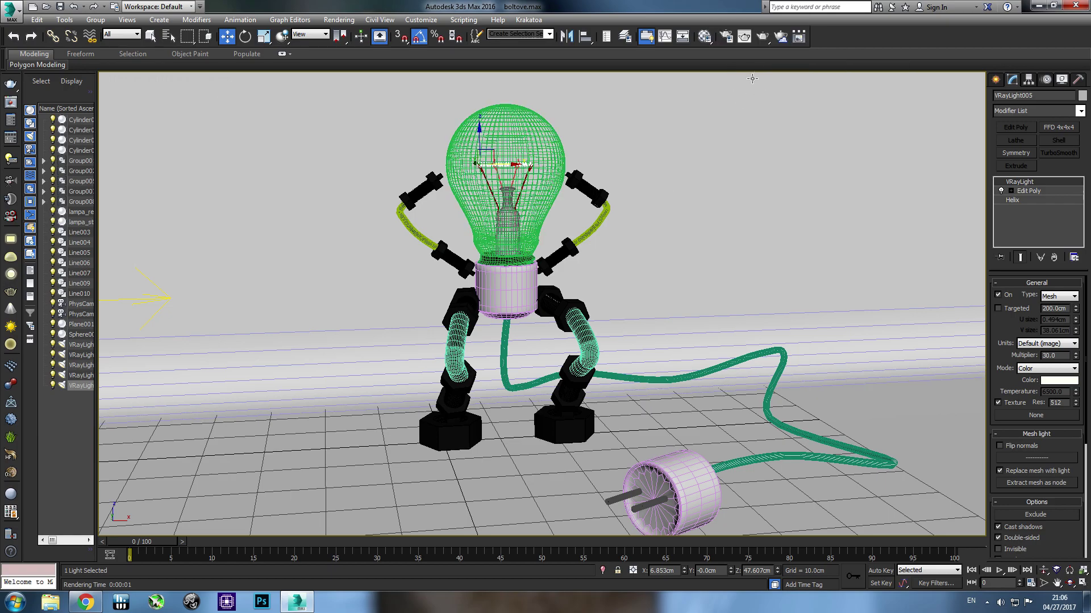
{"action": "key", "text": "F10"}
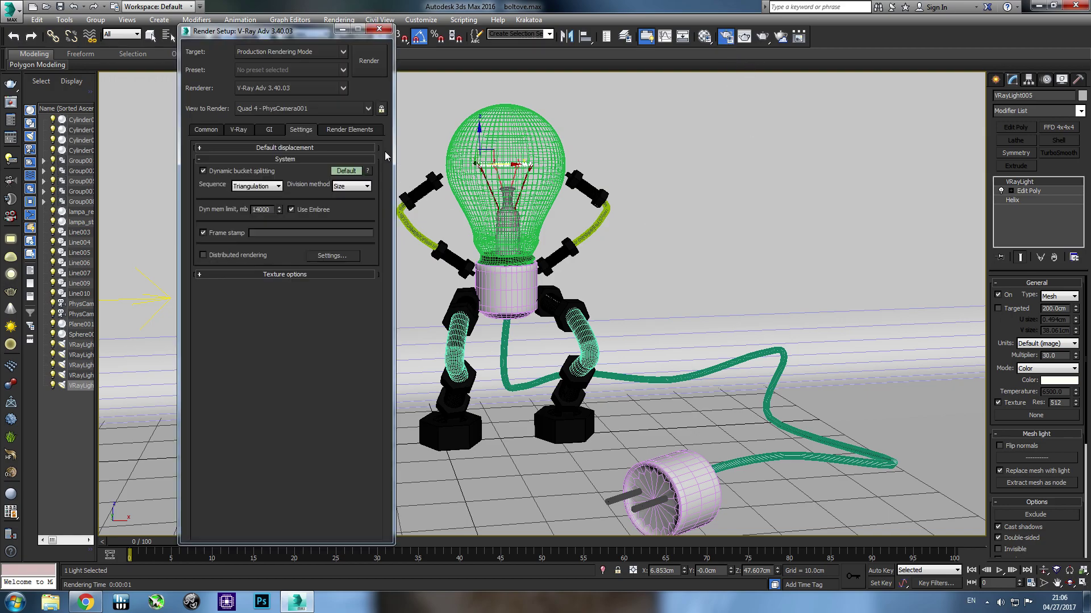
{"action": "left_click", "coordinate": [378, 29]}
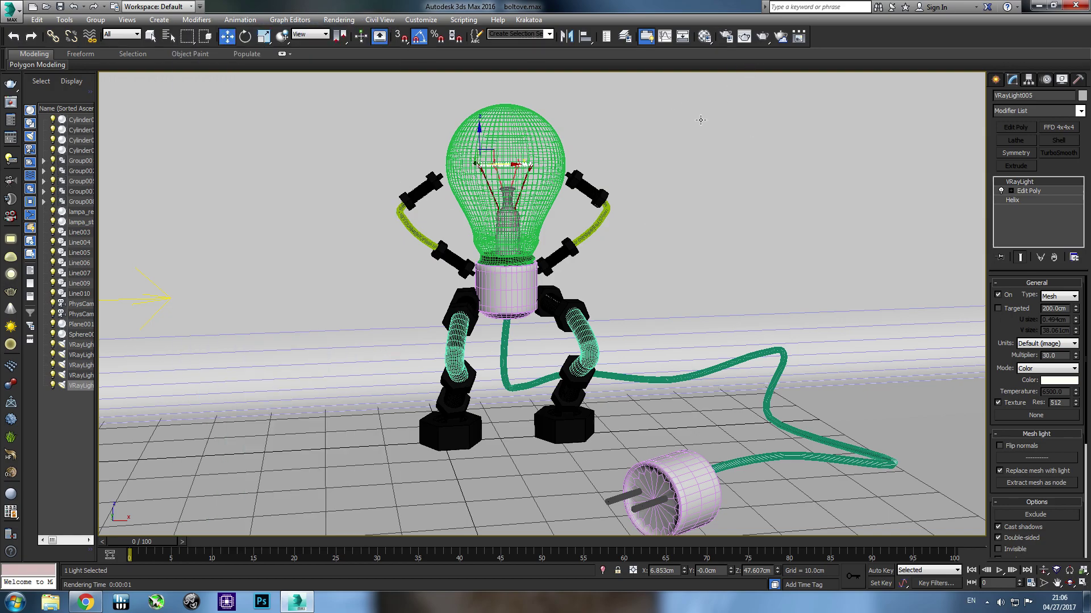
{"action": "left_click", "coordinate": [760, 38]}
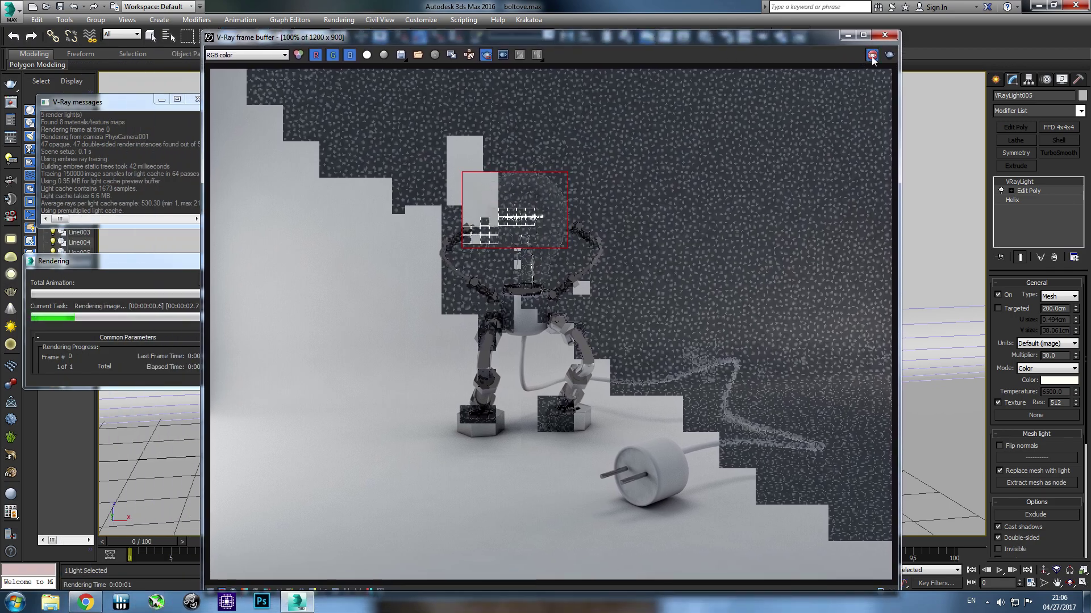
Step: Stop the render, enable Bloom and Glare, disable Region Render, and render the full frame
{"action": "left_click", "coordinate": [871, 55]}
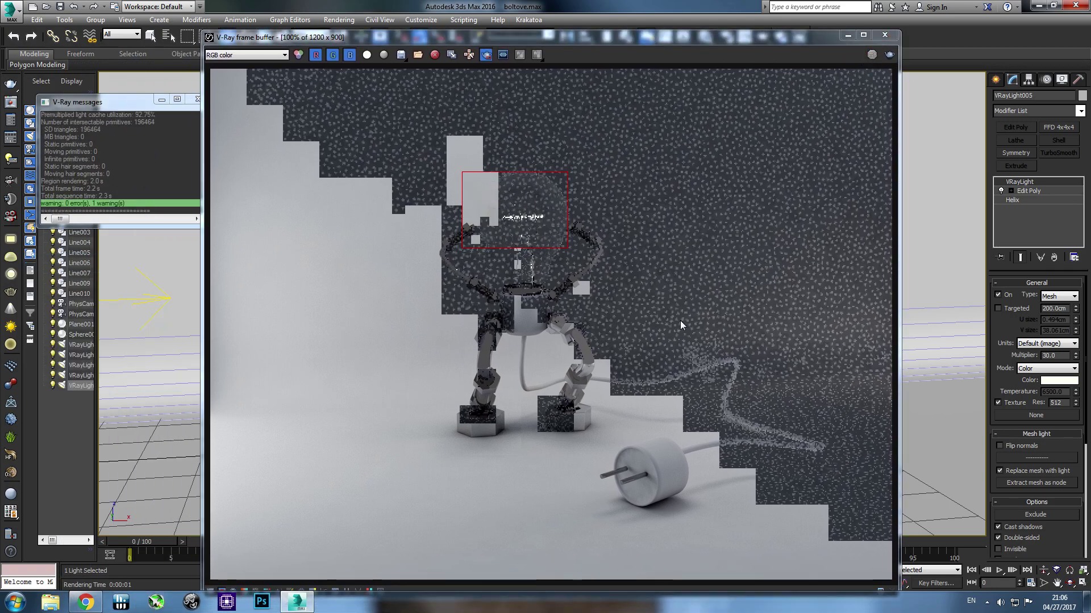
{"action": "left_click_drag", "start_coordinate": [534, 38], "coordinate": [531, 9]}
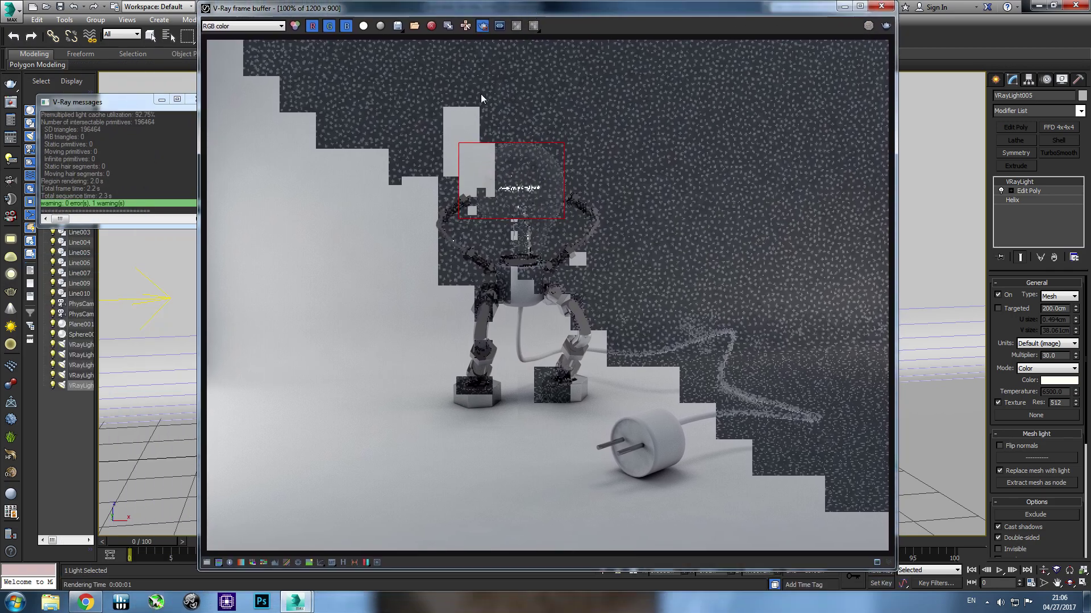
{"action": "left_click", "coordinate": [378, 563]}
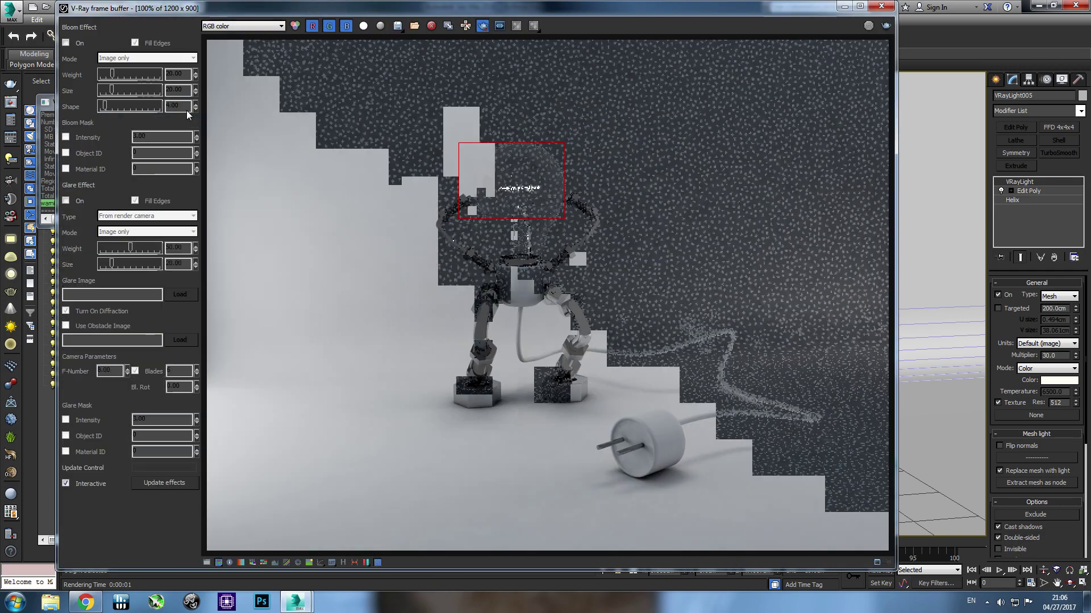
{"action": "left_click", "coordinate": [65, 43]}
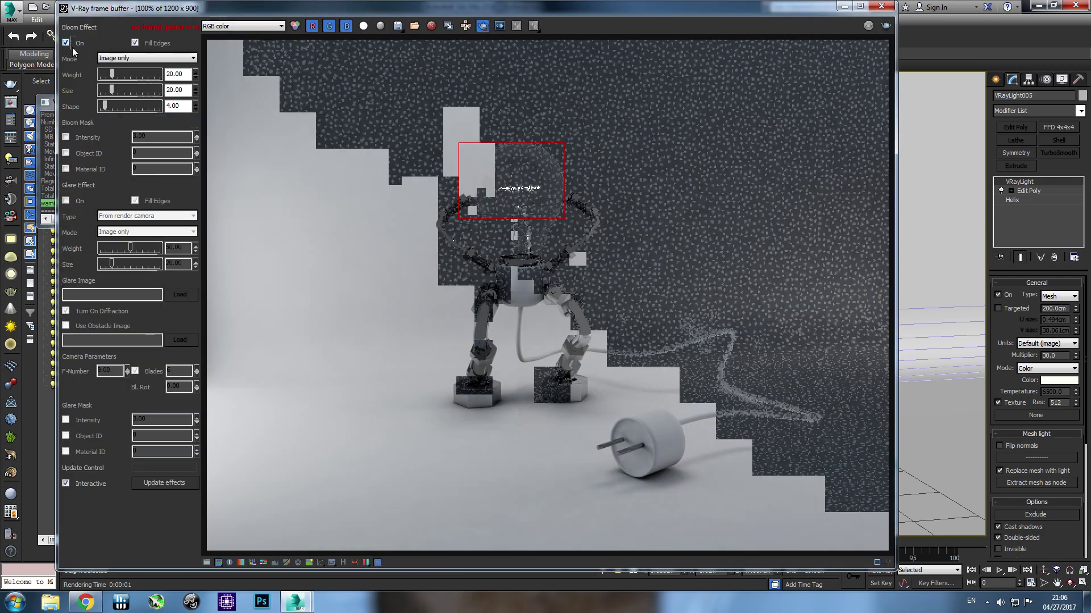
{"action": "left_click", "coordinate": [69, 200]}
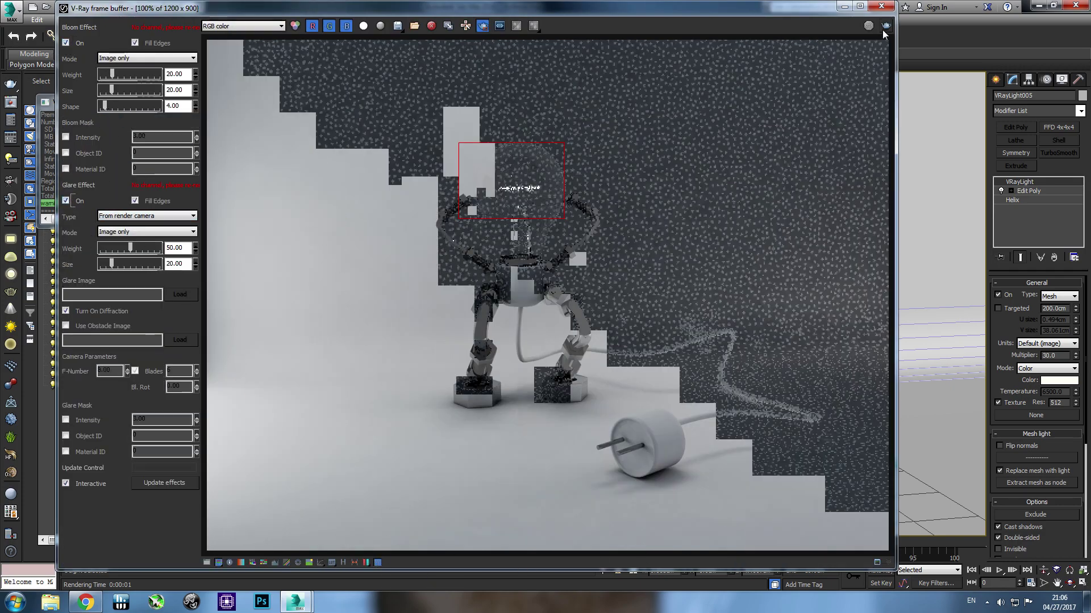
{"action": "left_click", "coordinate": [482, 25]}
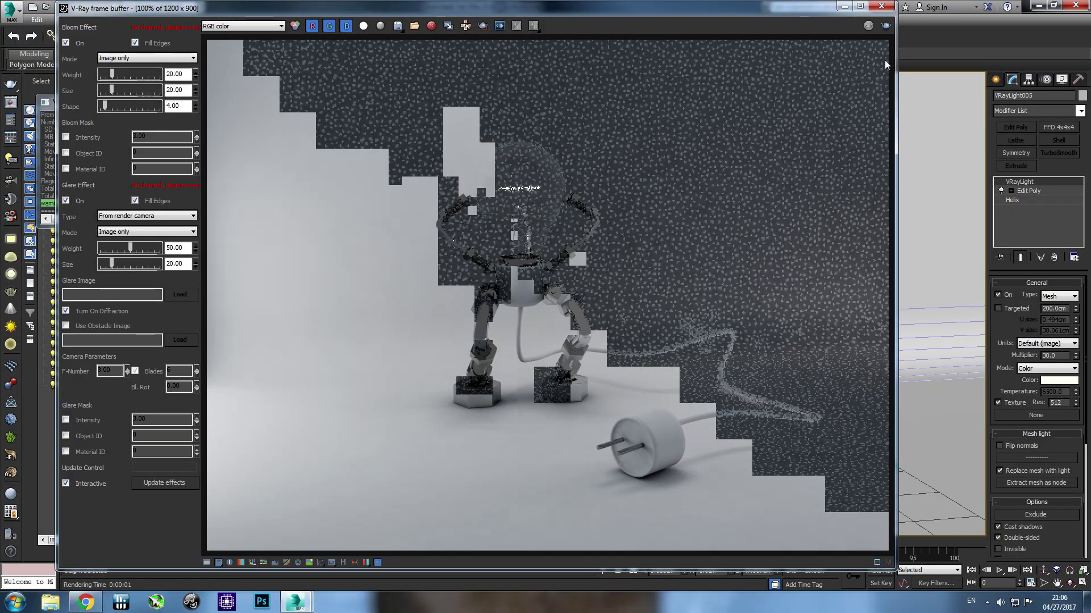
{"action": "left_click", "coordinate": [884, 25]}
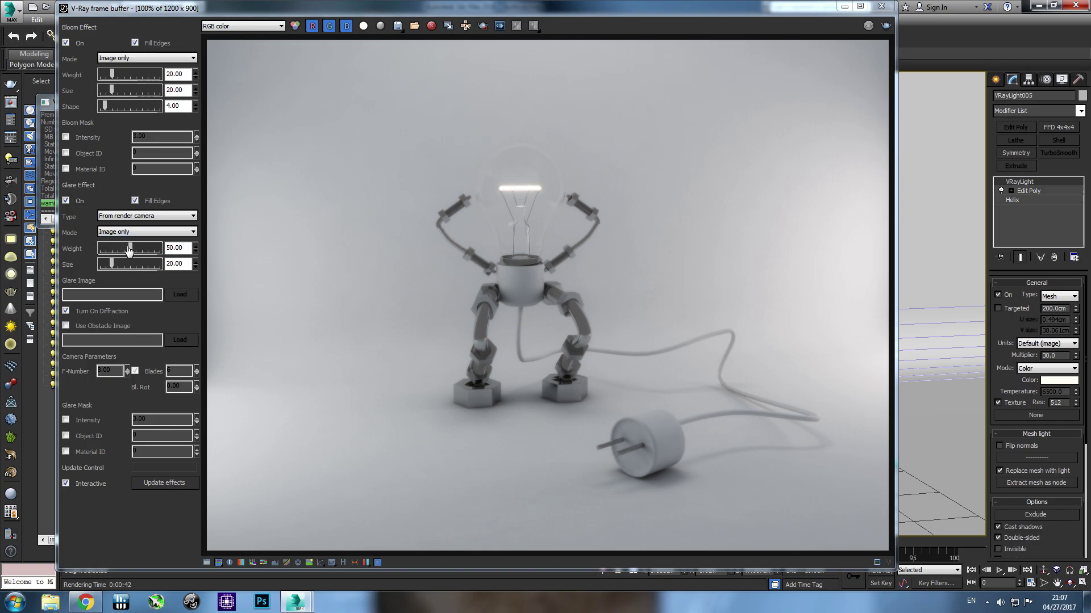
Step: Lower the glare to weight 24.53 and size 10.34, then close the render window
{"action": "left_click_drag", "start_coordinate": [113, 267], "coordinate": [112, 268]}
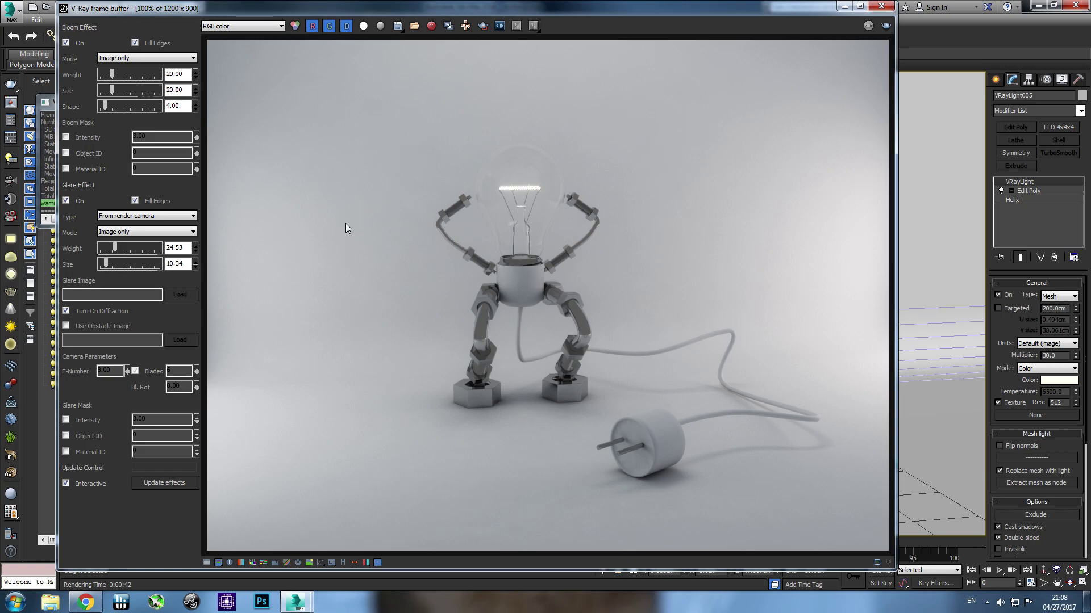
{"action": "left_click", "coordinate": [881, 7]}
Step: Place a first V-Ray sphere light in the bulb, then delete that attempt
{"action": "left_click", "coordinate": [197, 103]}
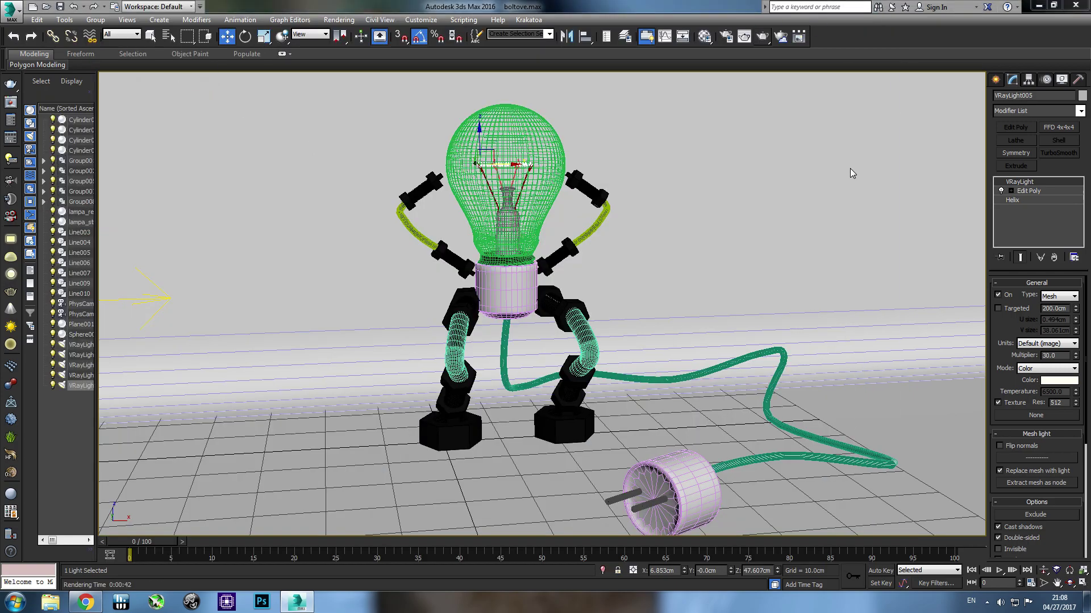
{"action": "left_click", "coordinate": [996, 80]}
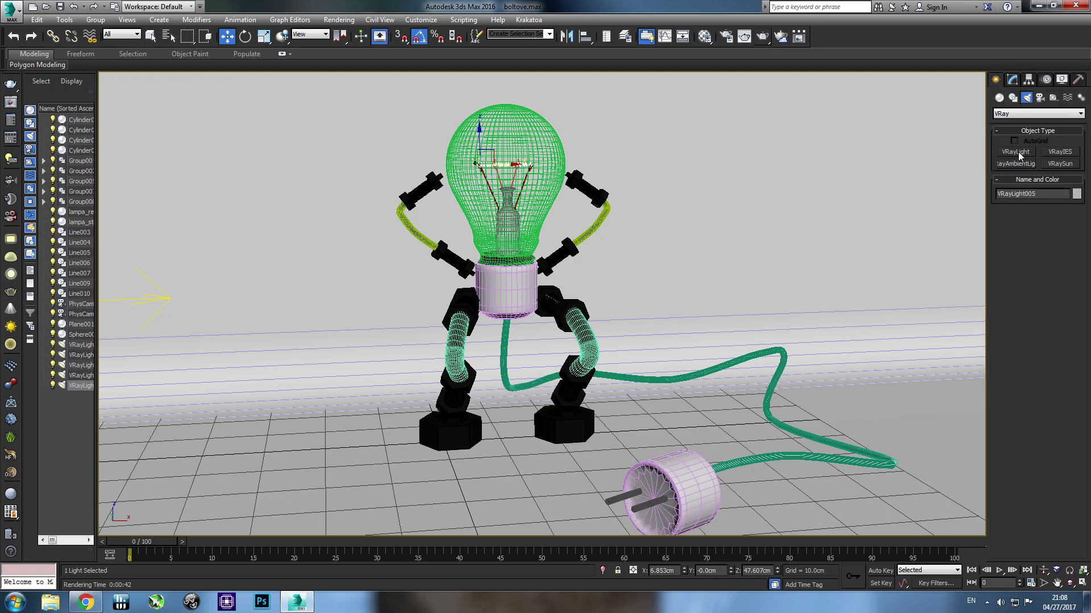
{"action": "left_click", "coordinate": [1017, 153]}
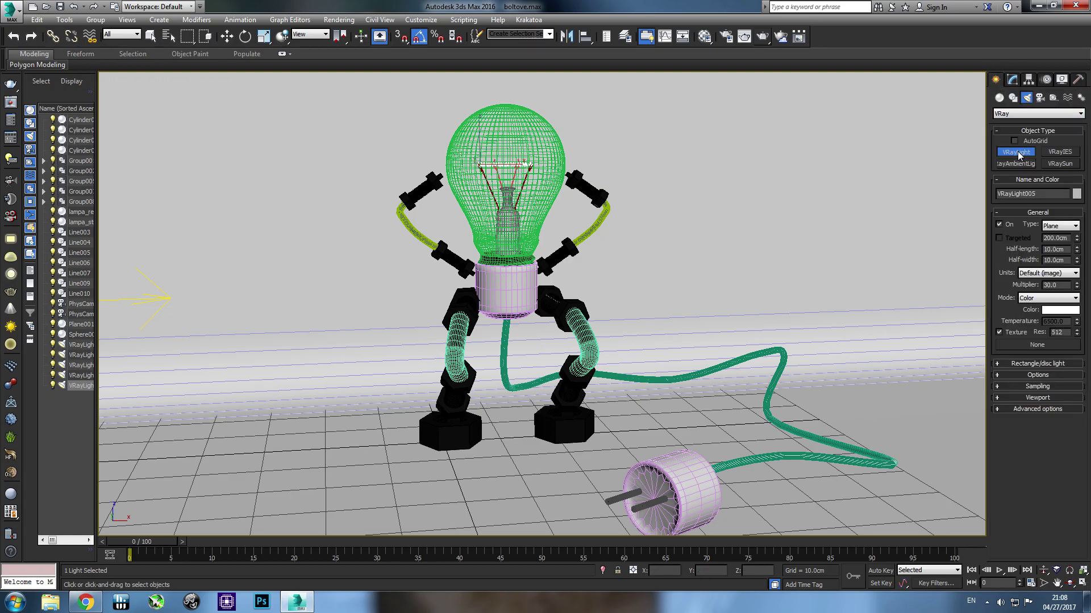
{"action": "left_click", "coordinate": [1059, 226]}
{"action": "left_click", "coordinate": [1051, 251]}
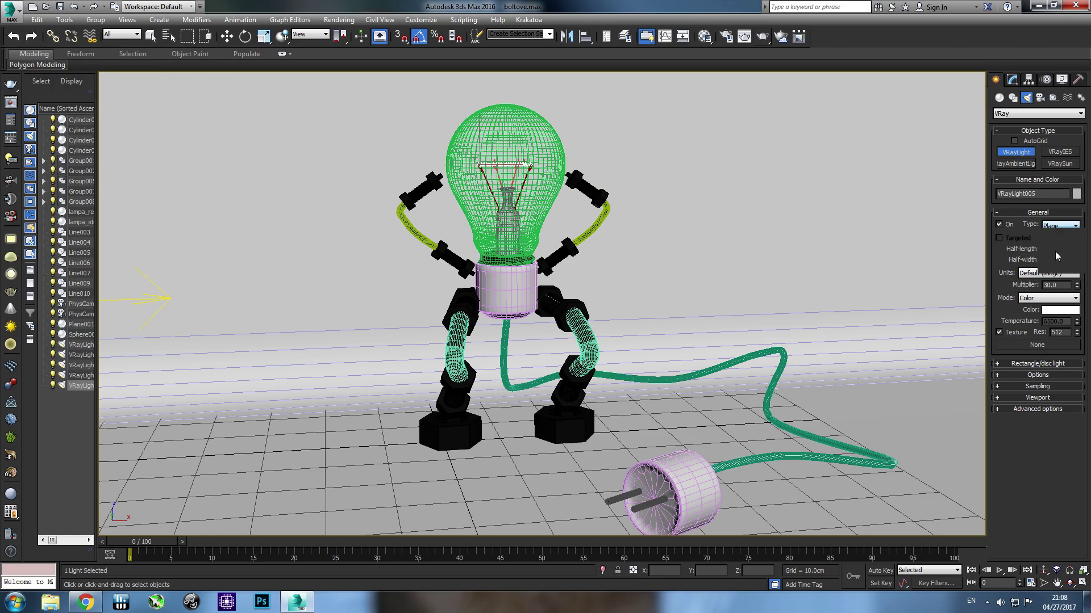
{"action": "left_click", "coordinate": [507, 186]}
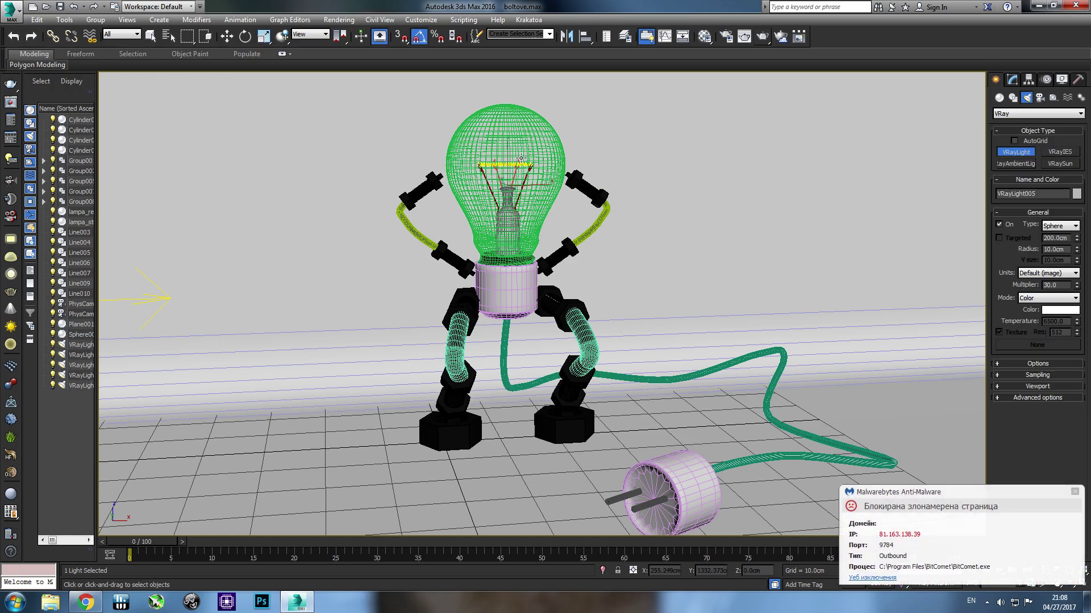
{"action": "right_click", "coordinate": [686, 164]}
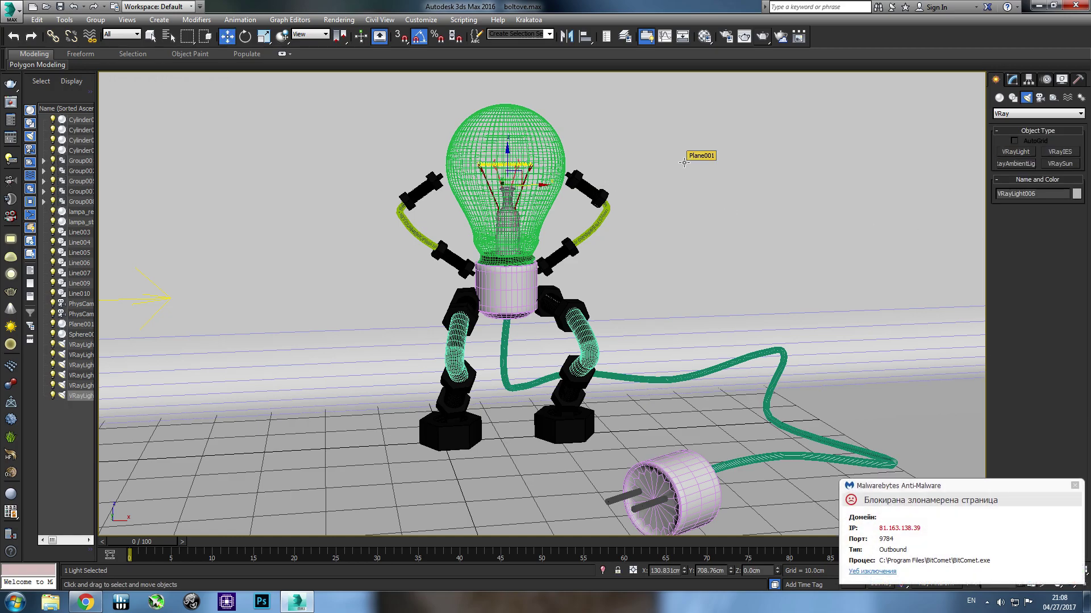
{"action": "key", "text": "t"}
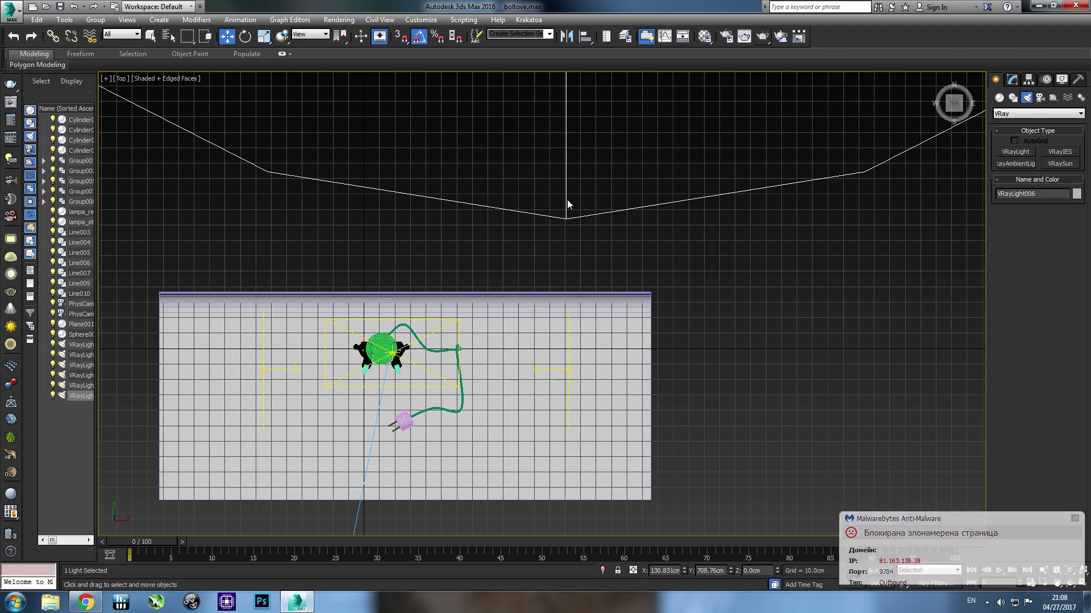
{"action": "key", "text": "Delete"}
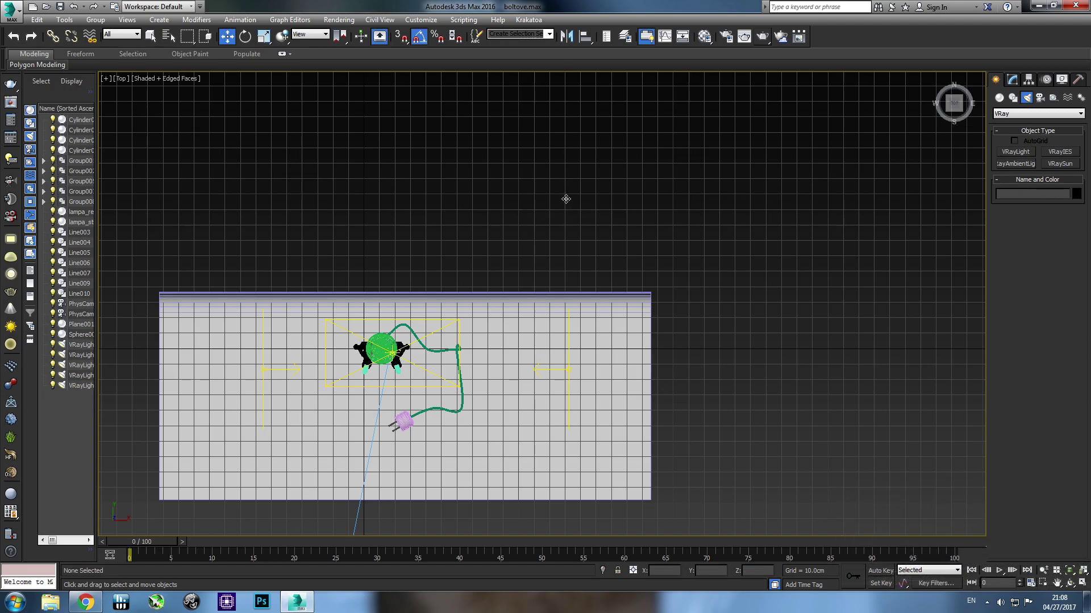
Step: Create a new V-Ray sphere light and raise it up into the bulb in Front view
{"action": "left_click", "coordinate": [1027, 159]}
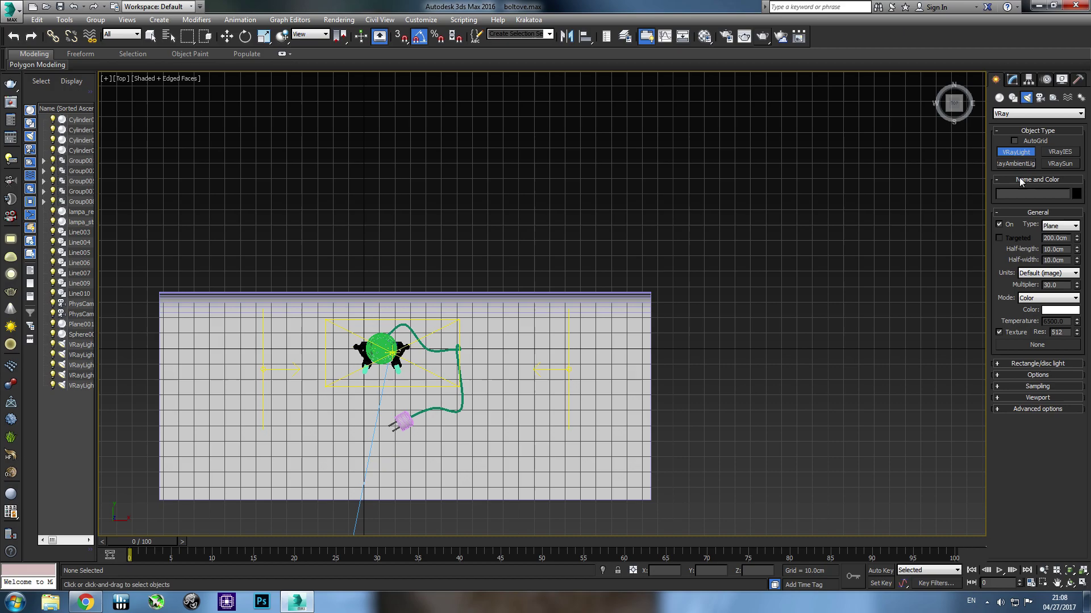
{"action": "left_click", "coordinate": [1055, 229]}
{"action": "left_click", "coordinate": [1055, 250]}
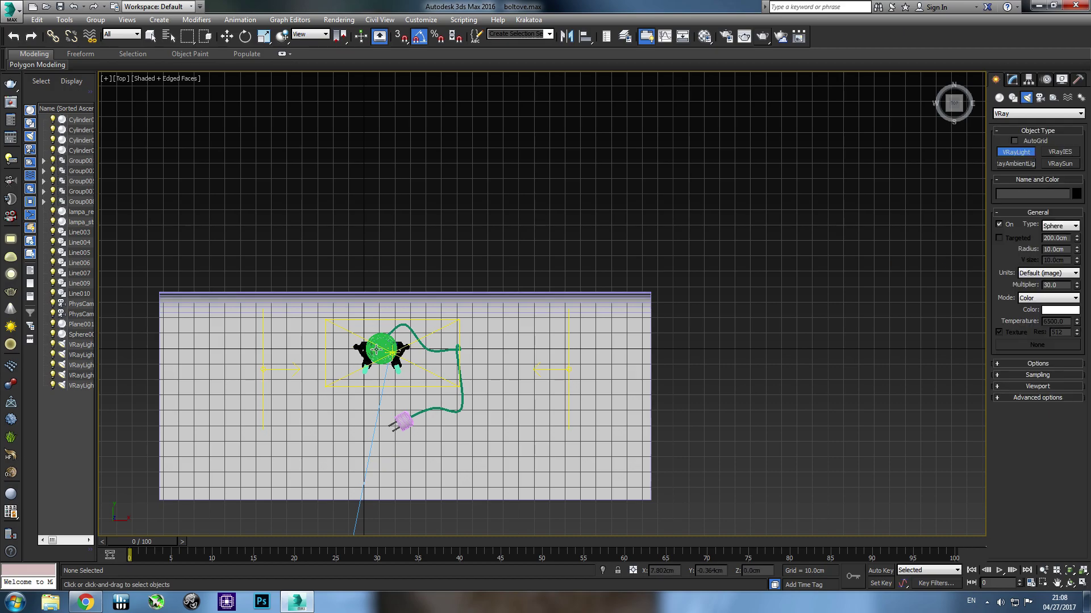
{"action": "left_click", "coordinate": [381, 349]}
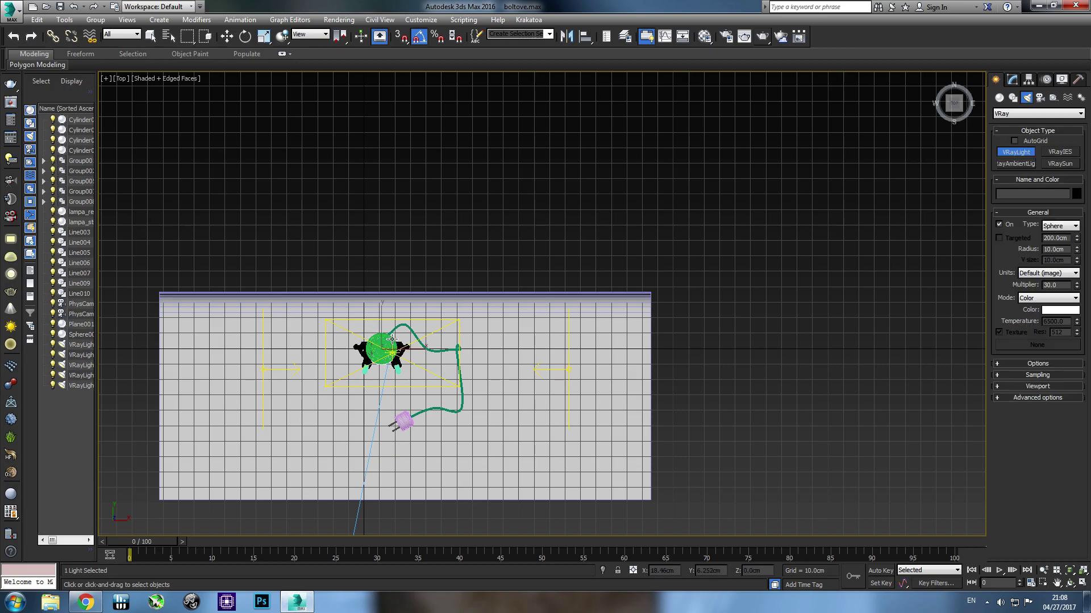
{"action": "key", "text": "w"}
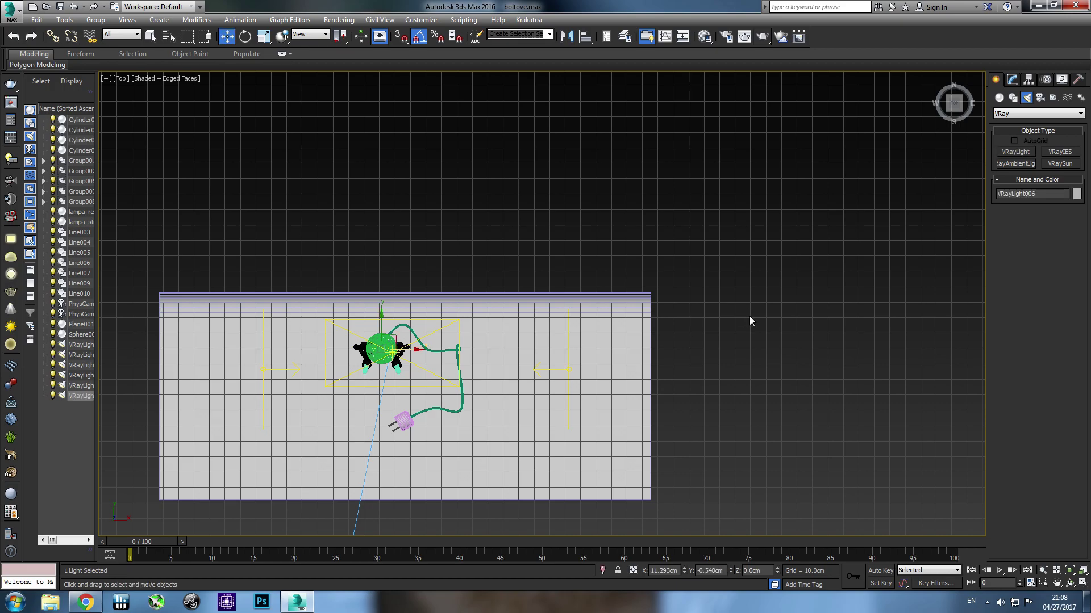
{"action": "key", "text": "f"}
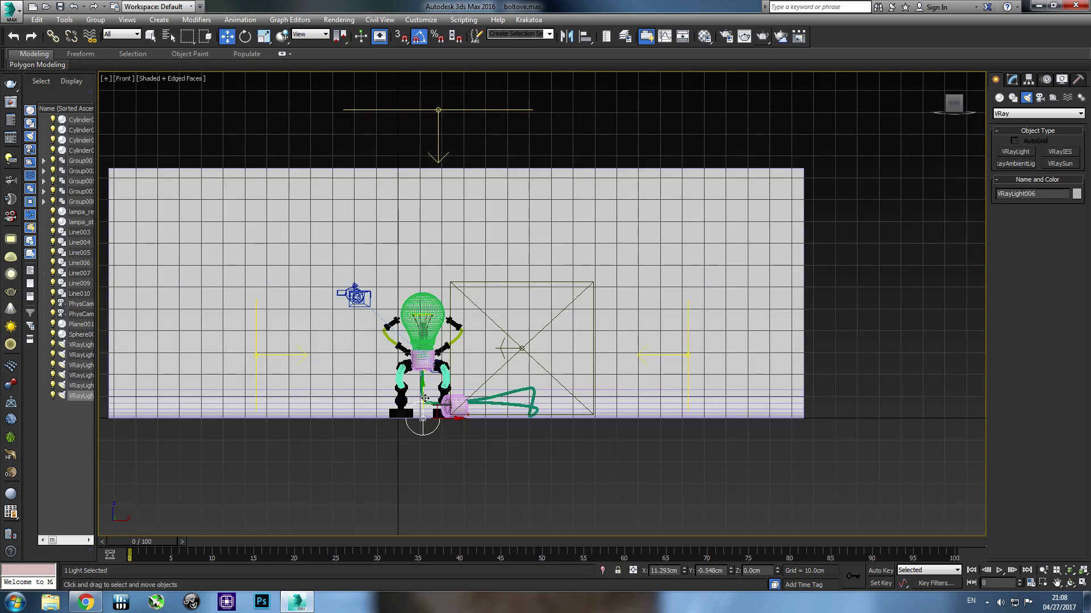
{"action": "left_click_drag", "start_coordinate": [425, 398], "coordinate": [426, 296]}
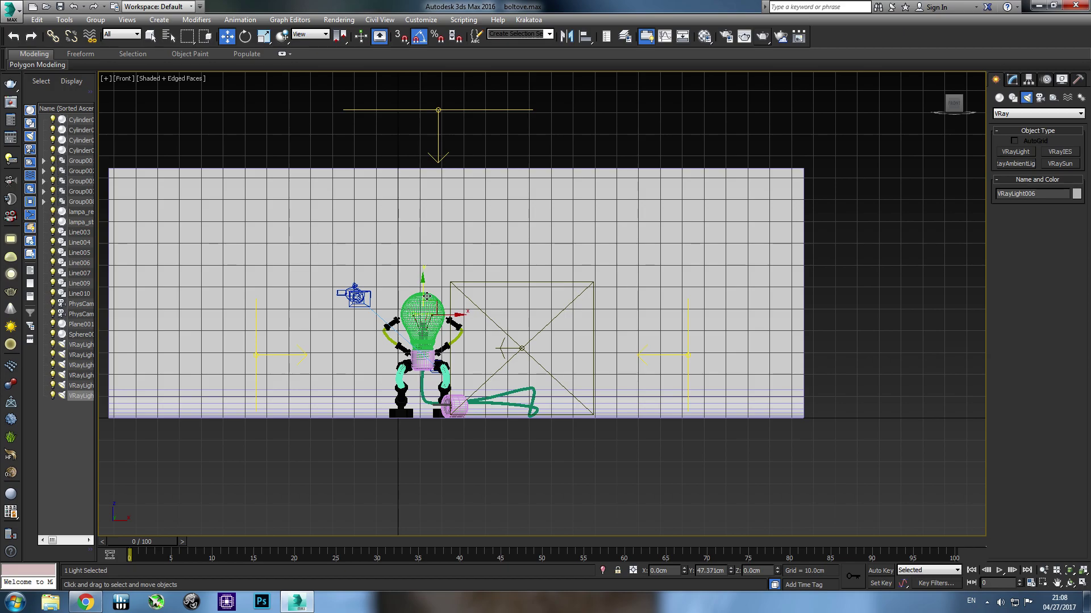
{"action": "scroll", "coordinate": [427, 296], "scroll_direction": "up", "scroll_amount": 5}
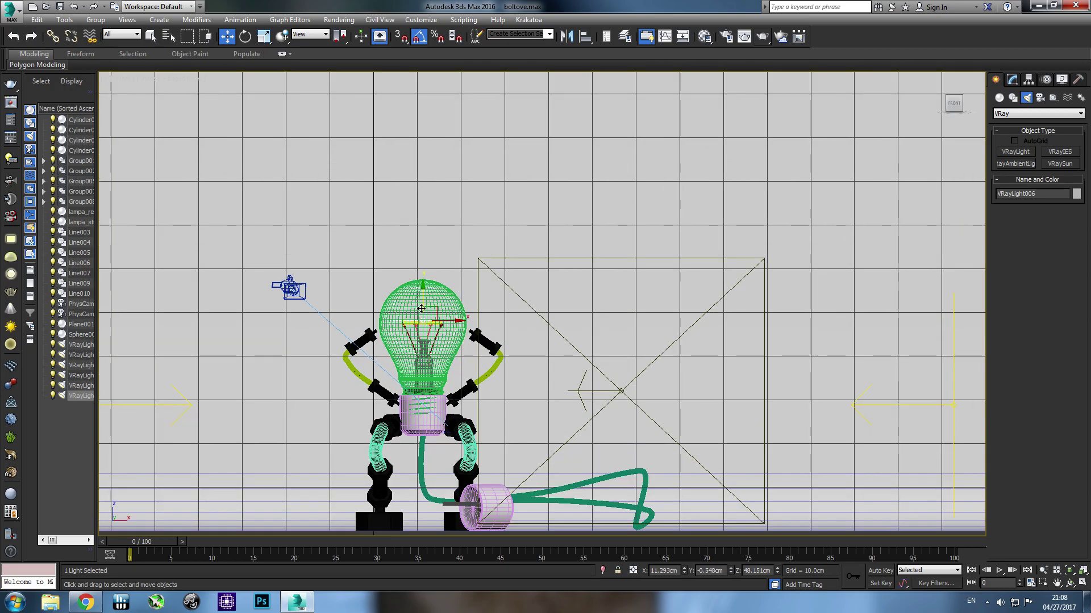
{"action": "scroll", "coordinate": [421, 308], "scroll_direction": "up", "scroll_amount": 3}
Step: Shrink the sphere light's radius to 4.22cm and settle it onto the filament
{"action": "left_click", "coordinate": [1013, 80]}
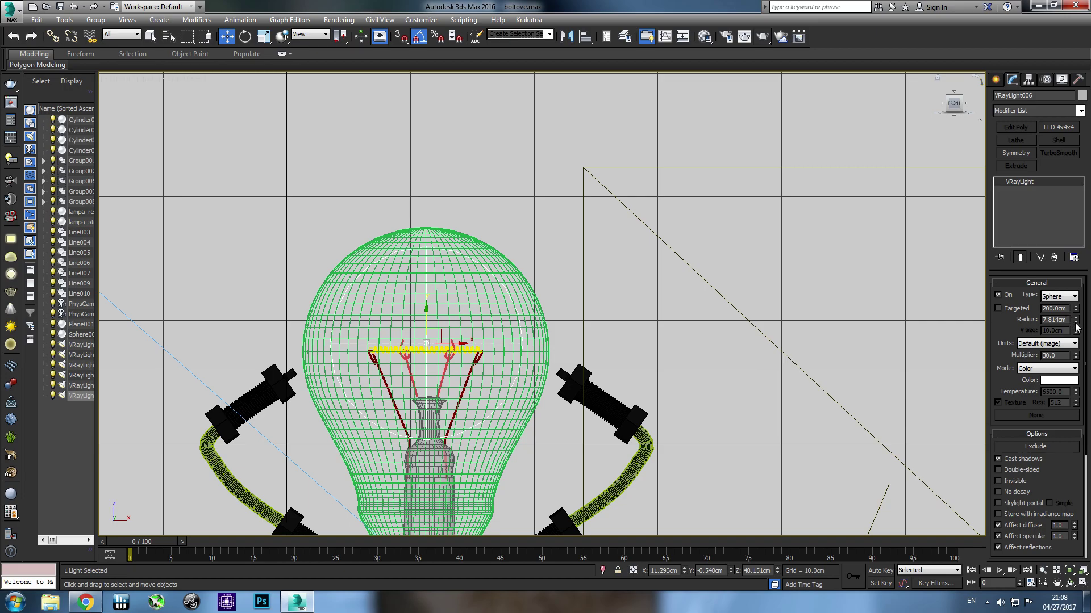
{"action": "left_click_drag", "start_coordinate": [1075, 323], "coordinate": [1071, 346]}
{"action": "left_click_drag", "start_coordinate": [428, 326], "coordinate": [429, 336]}
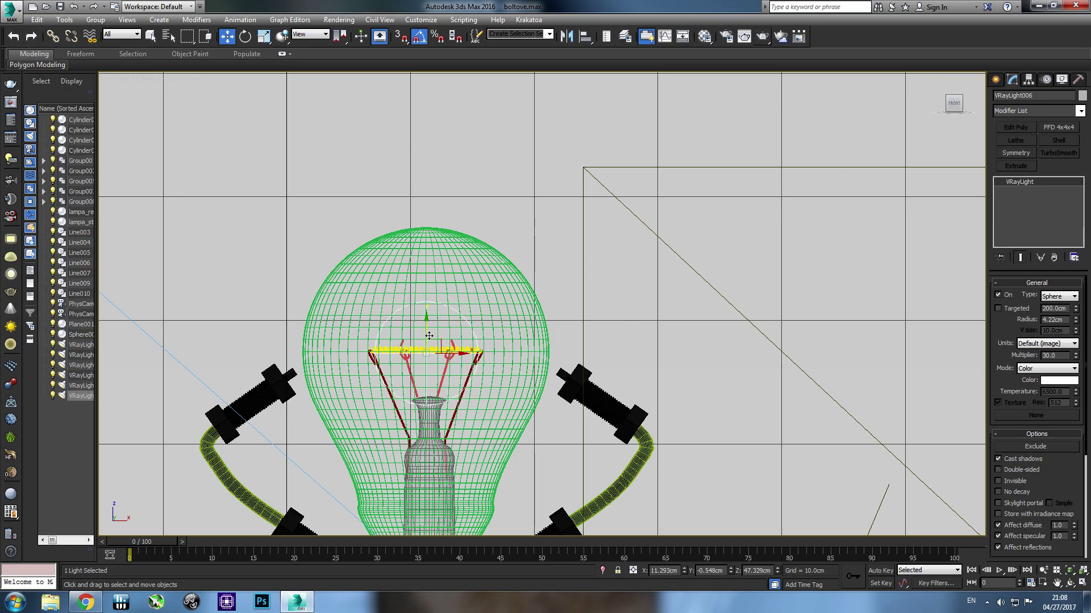
{"action": "key", "text": "t"}
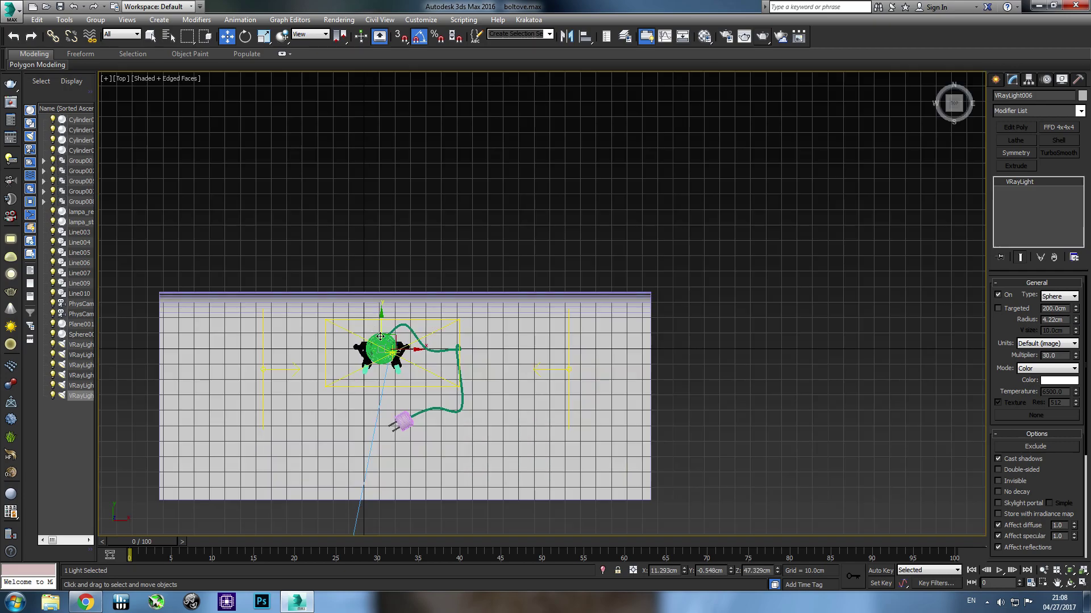
{"action": "key", "text": "f"}
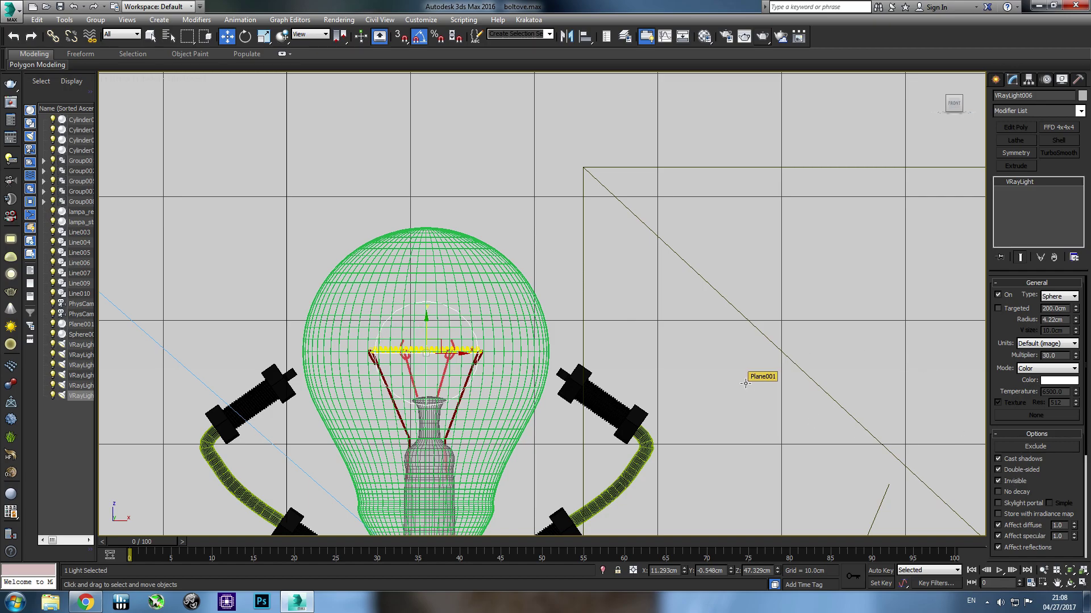
Step: Render from the camera view, then cut the light multiplier from 30 to 5.0 and re-render
{"action": "key", "text": "c"}
{"action": "left_click", "coordinate": [762, 38]}
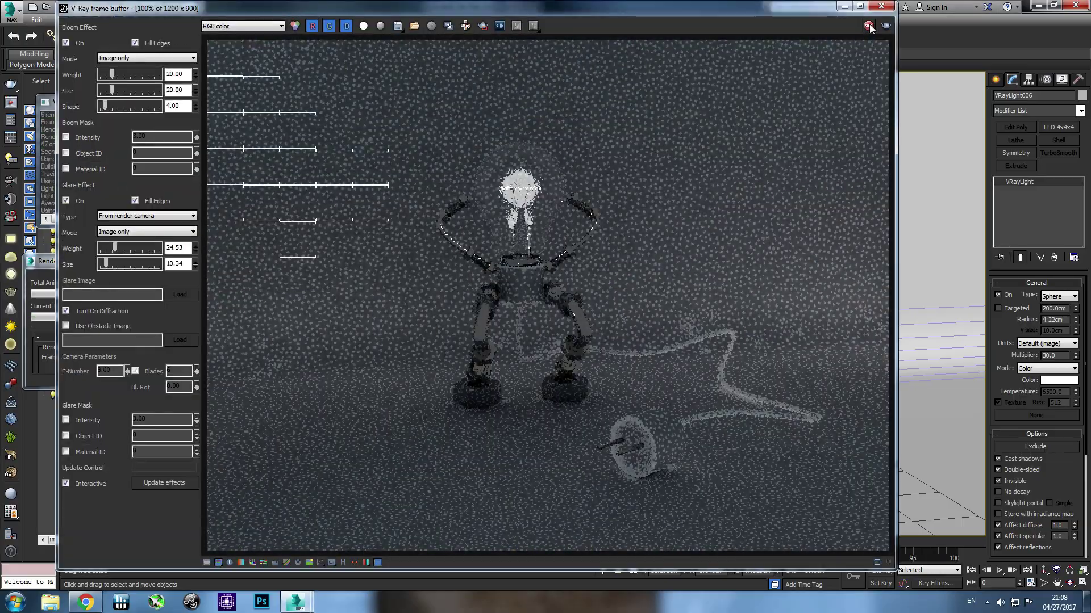
{"action": "left_click", "coordinate": [870, 27]}
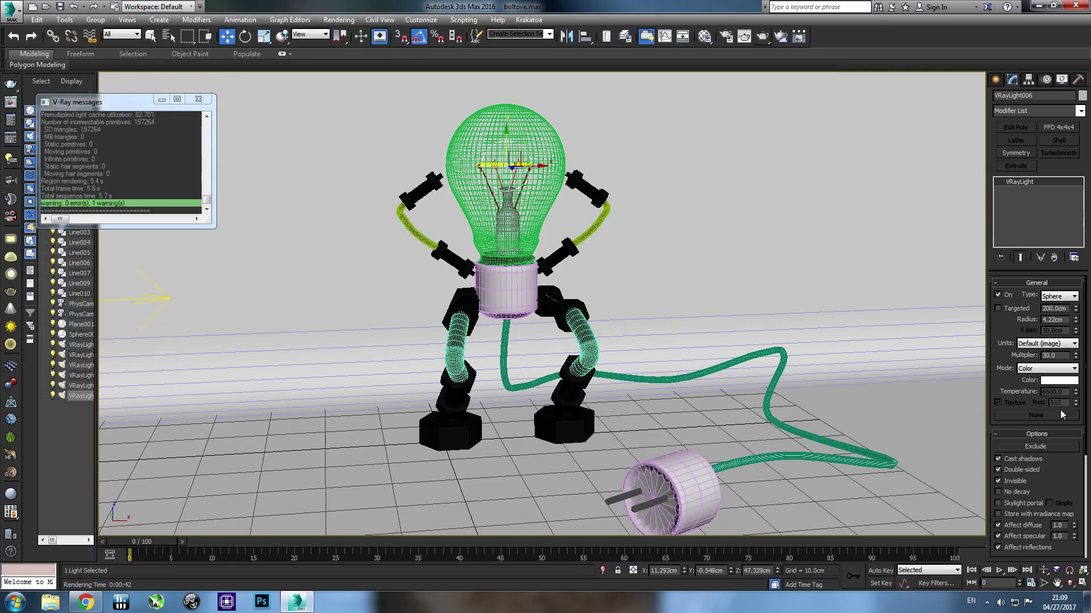
{"action": "double_click", "coordinate": [1054, 355]}
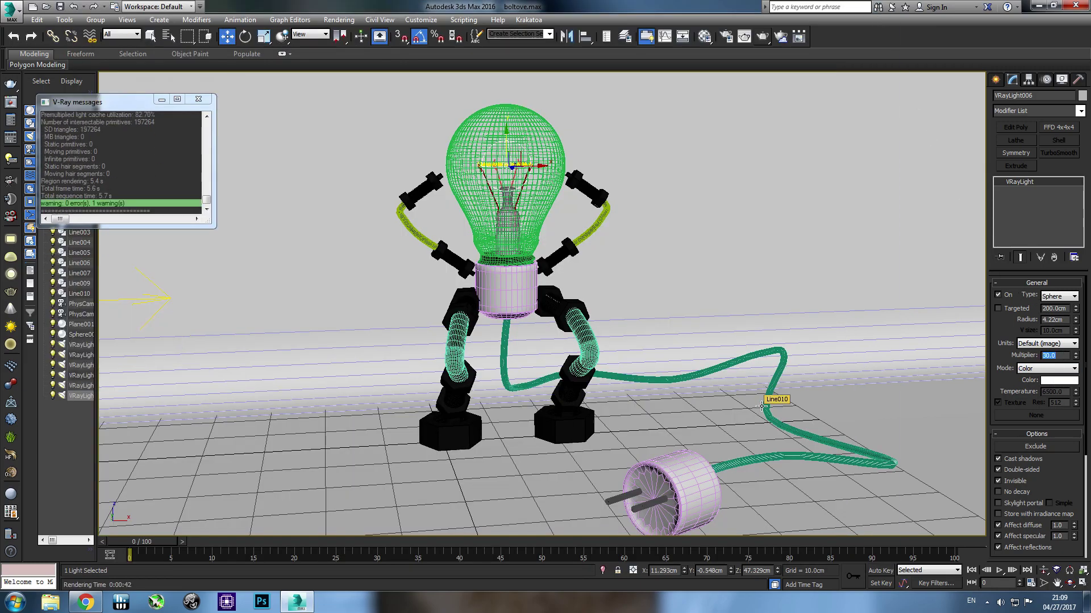
{"action": "type", "text": "5"}
{"action": "key", "text": "Return"}
{"action": "left_click", "coordinate": [743, 40]}
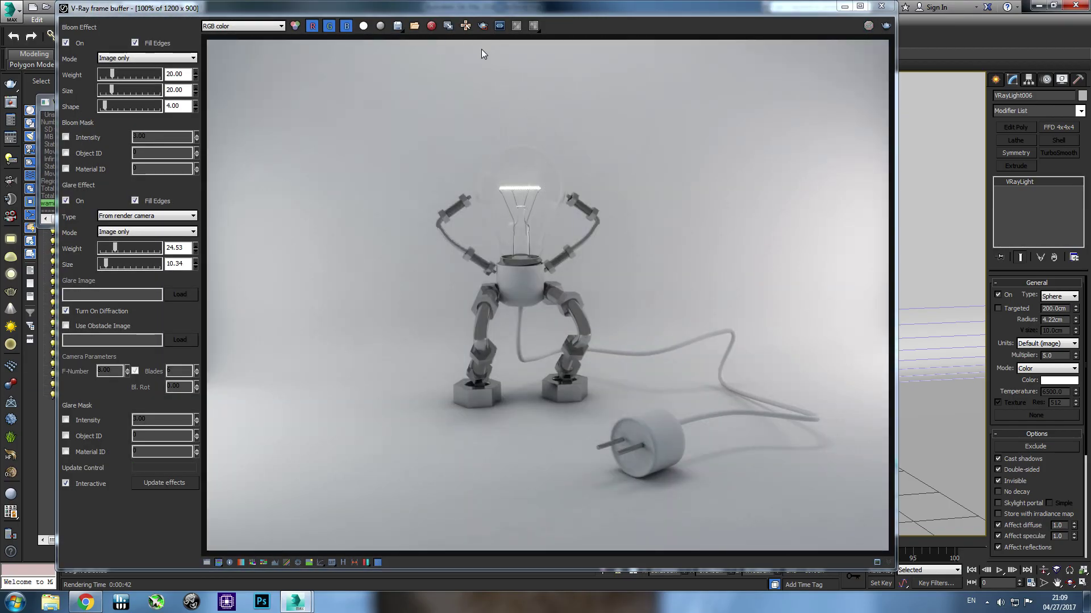
Step: Region-render a box drawn around the whole bulb
{"action": "left_click", "coordinate": [483, 26]}
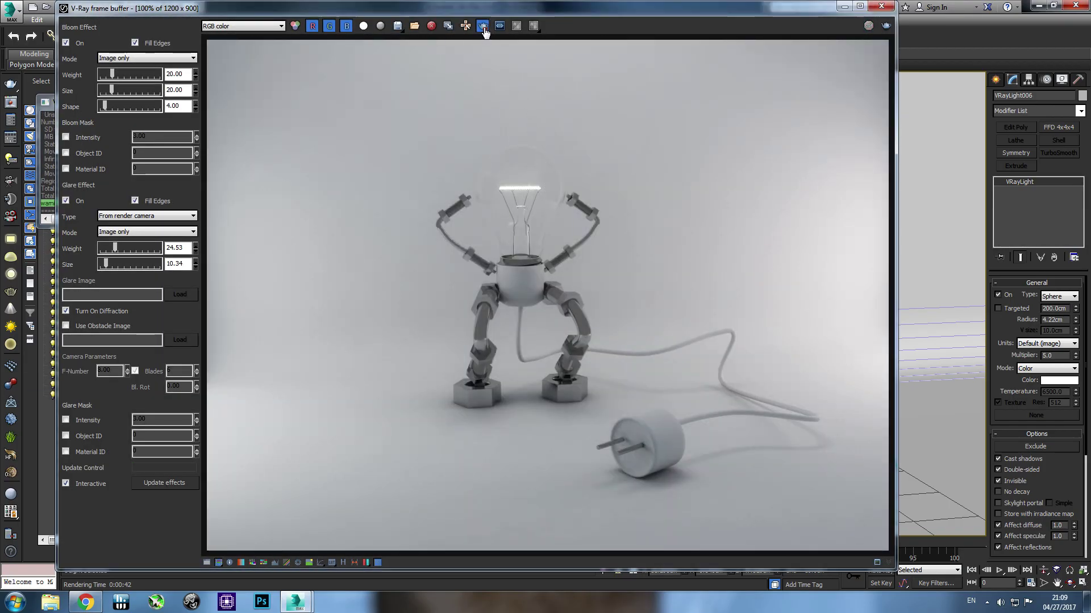
{"action": "left_click_drag", "start_coordinate": [451, 129], "coordinate": [578, 275]}
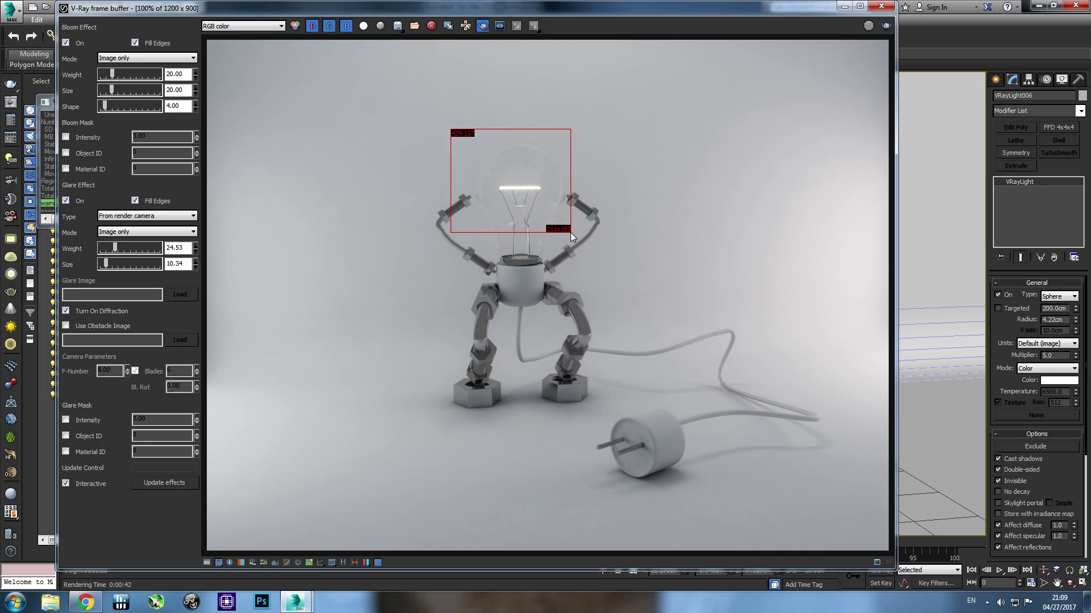
{"action": "left_click", "coordinate": [885, 27]}
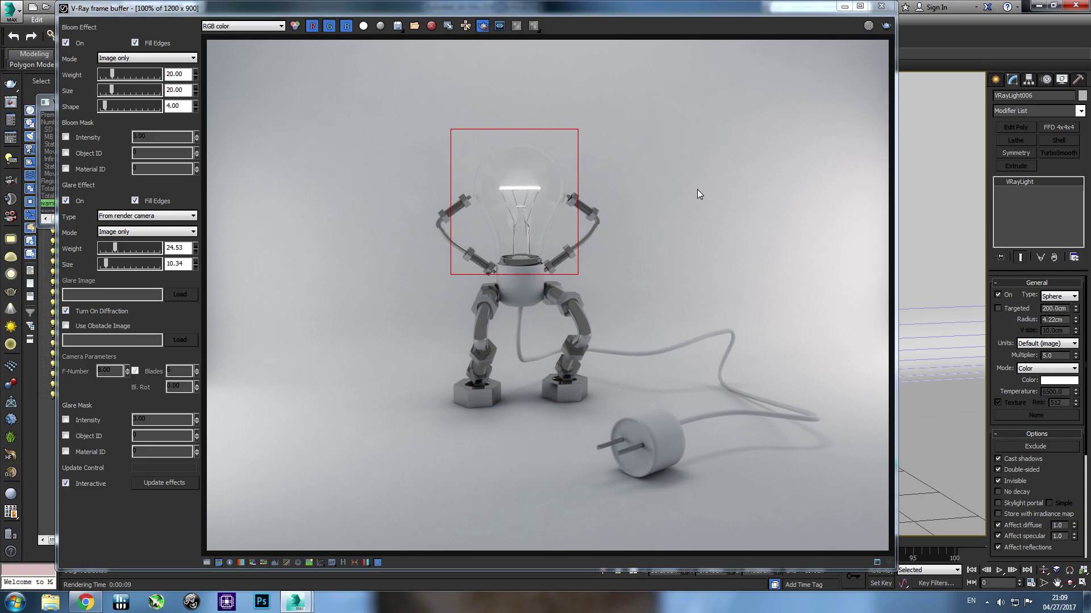
Step: Tint the bulb light pale yellow, re-render the bulb region, and close the render window
{"action": "left_click", "coordinate": [1047, 381]}
{"action": "left_click_drag", "start_coordinate": [438, 97], "coordinate": [434, 97]}
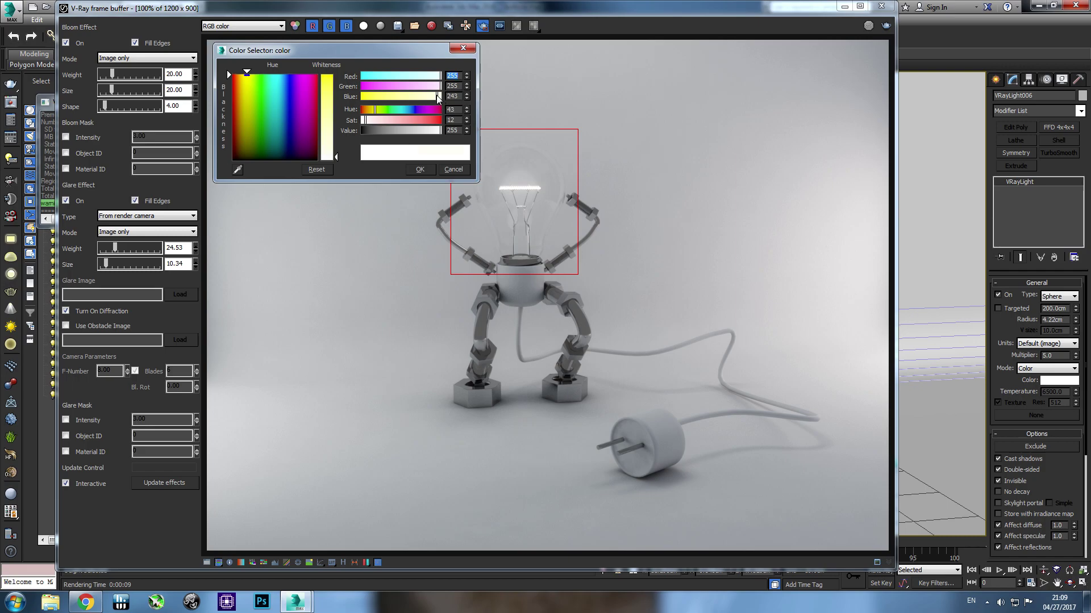
{"action": "left_click", "coordinate": [420, 170]}
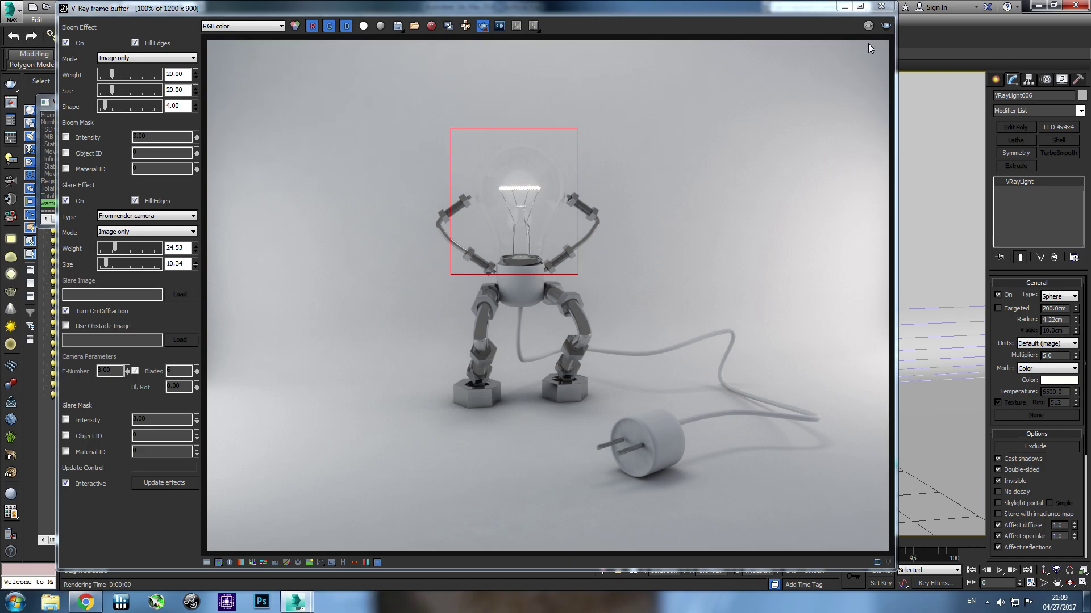
{"action": "left_click", "coordinate": [888, 25]}
{"action": "left_click", "coordinate": [882, 6]}
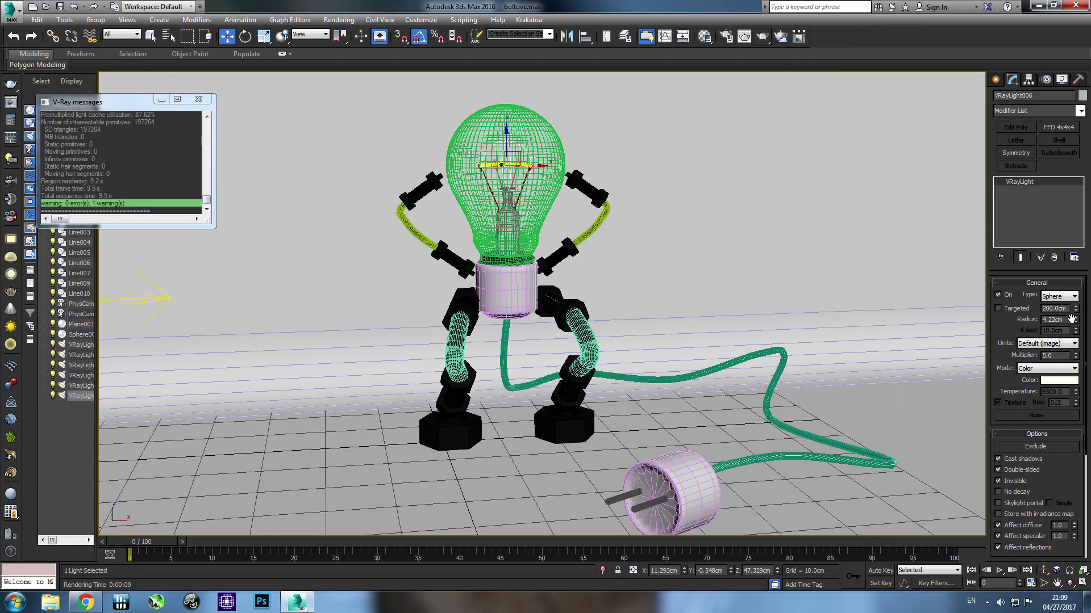
Step: Enlarge the light radius to 5.865cm, set its colour to 255, 255, 231, and re-render
{"action": "left_click_drag", "start_coordinate": [1075, 321], "coordinate": [1071, 296]}
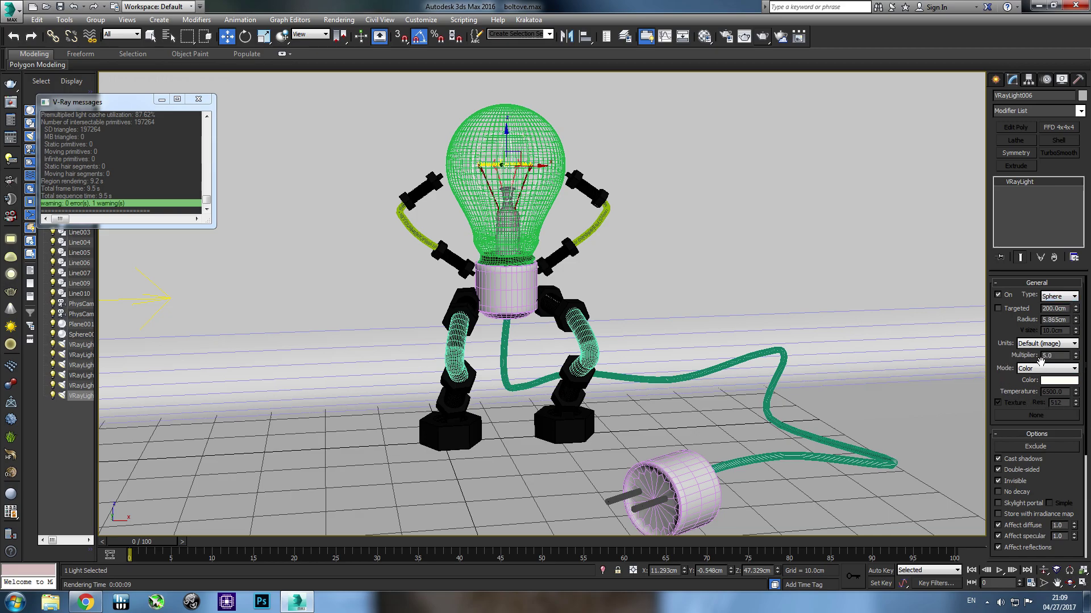
{"action": "left_click", "coordinate": [1058, 382]}
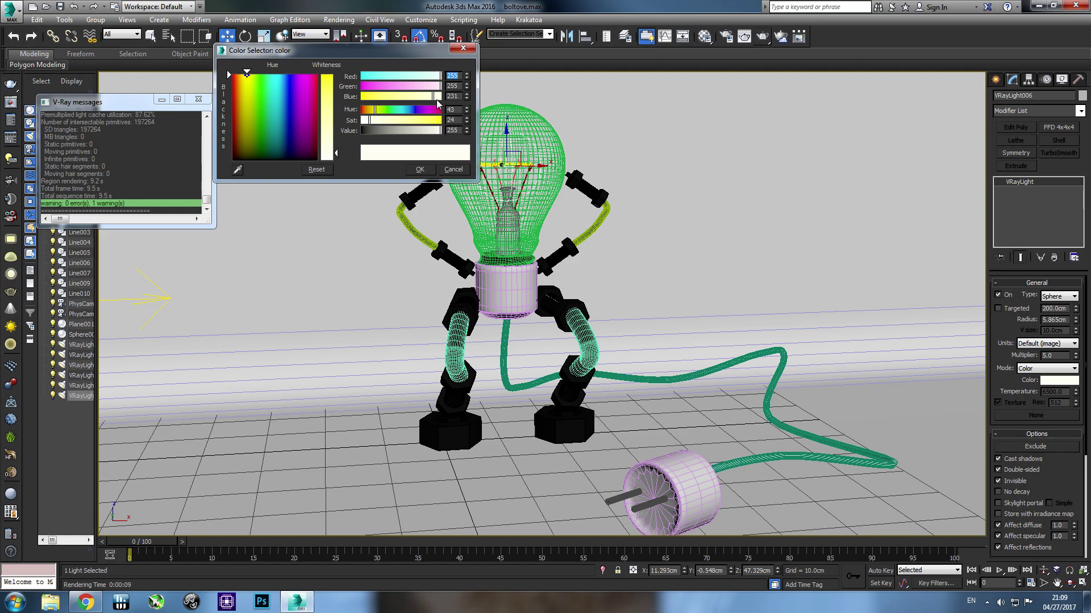
{"action": "left_click", "coordinate": [420, 170]}
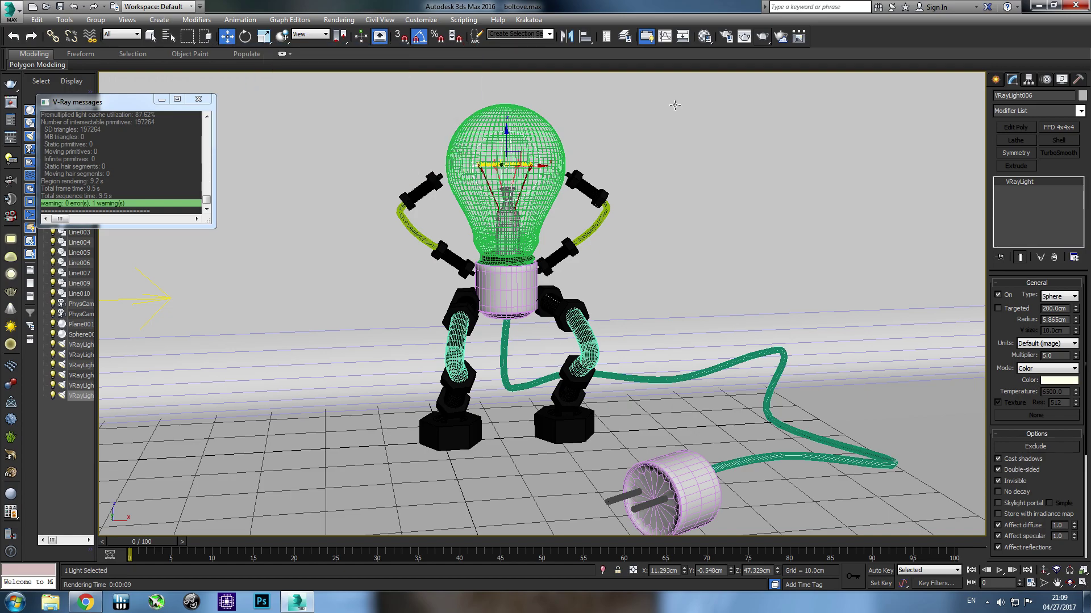
{"action": "left_click", "coordinate": [762, 37]}
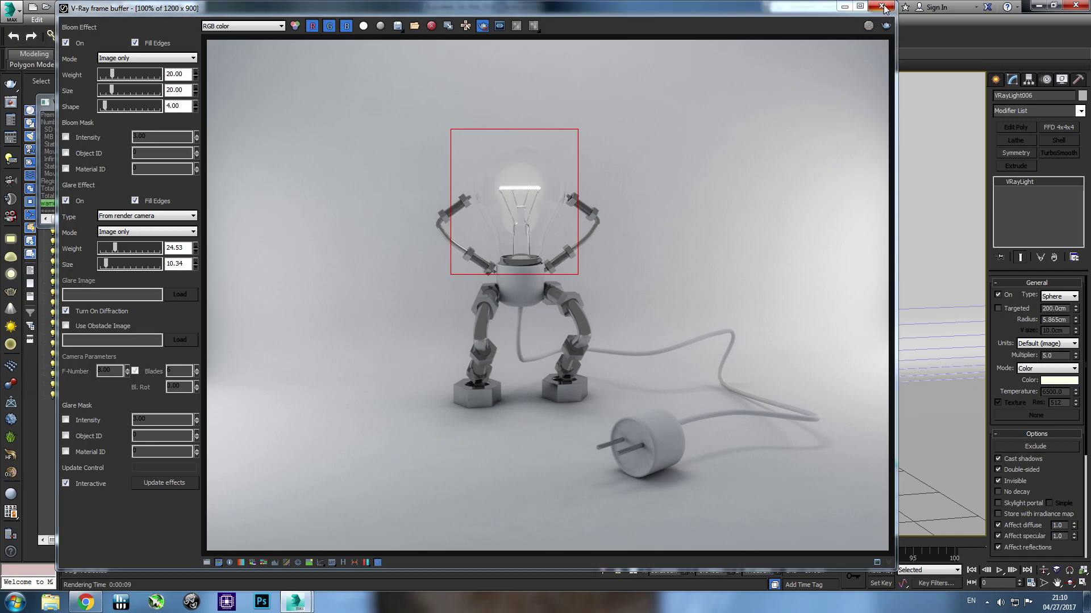
Step: Turn off Region Render and start a full-frame render of the robot scene
{"action": "left_click", "coordinate": [482, 26]}
{"action": "left_click", "coordinate": [885, 26]}
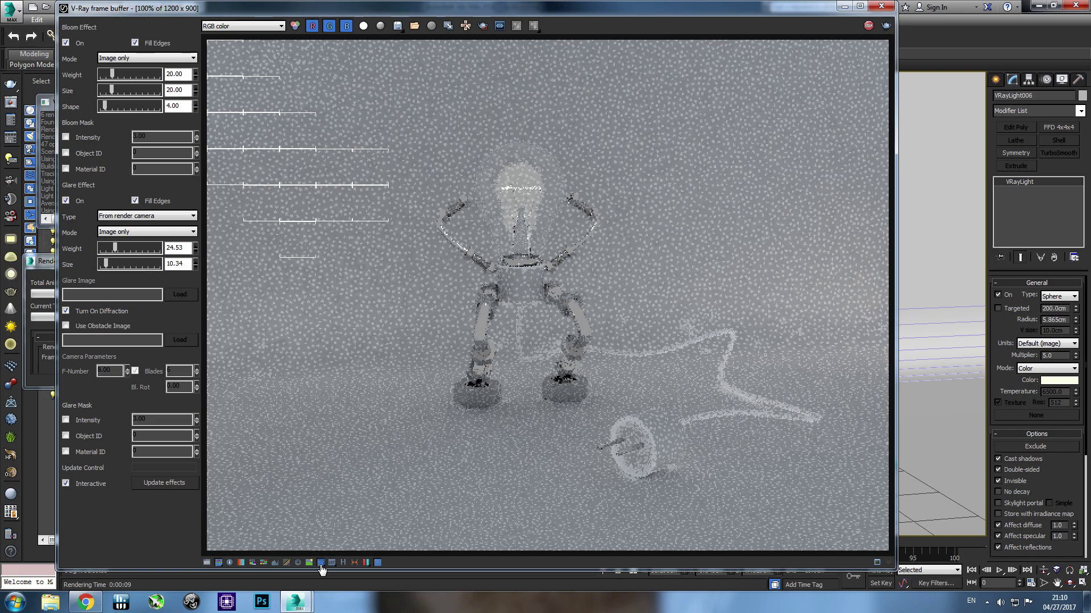
{"action": "left_click", "coordinate": [320, 564]}
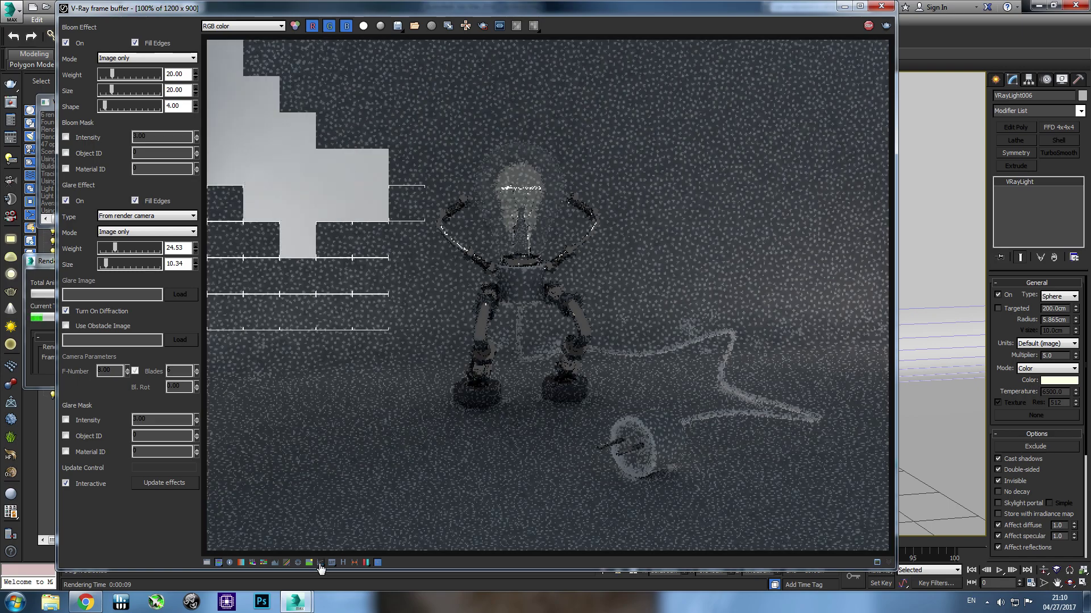